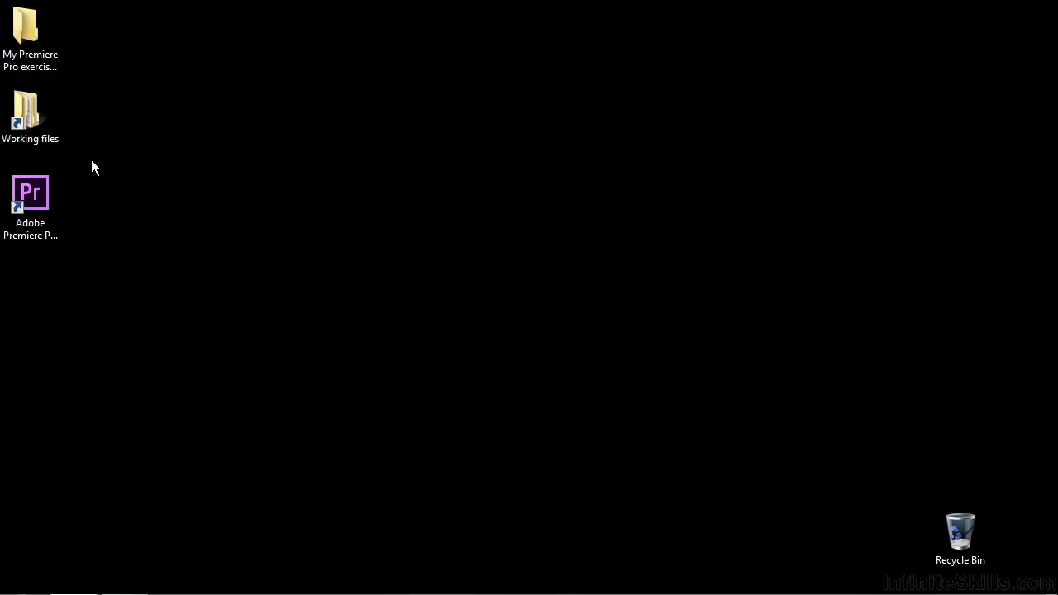
Open the project 1704-adjust audio timeline.prproj from the projects folder inside Working files
{"action": "double_click", "coordinate": [37, 124]}
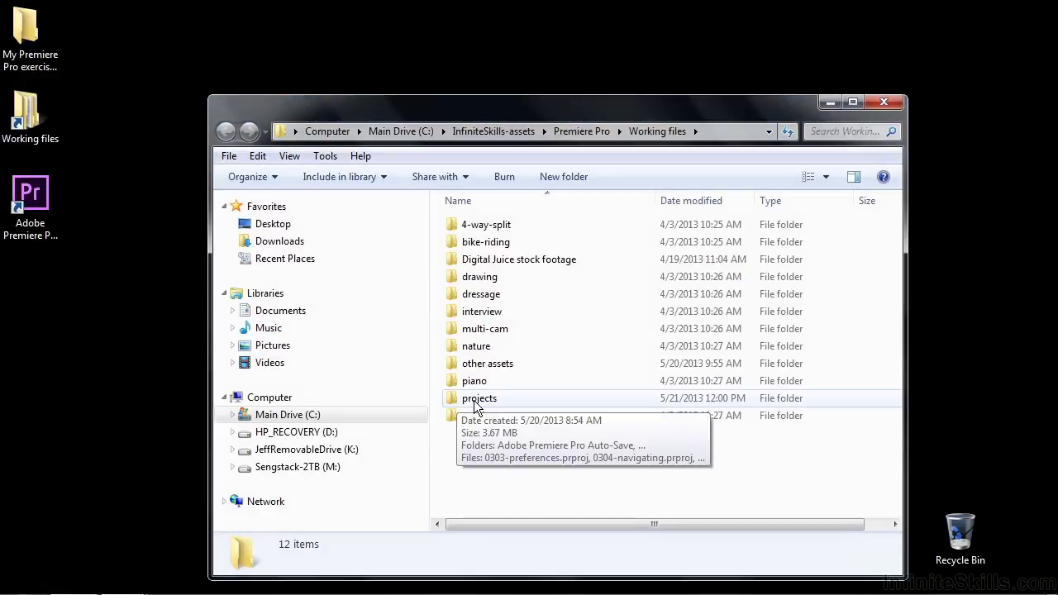
{"action": "double_click", "coordinate": [477, 404]}
{"action": "left_click_drag", "start_coordinate": [898, 233], "coordinate": [896, 438]}
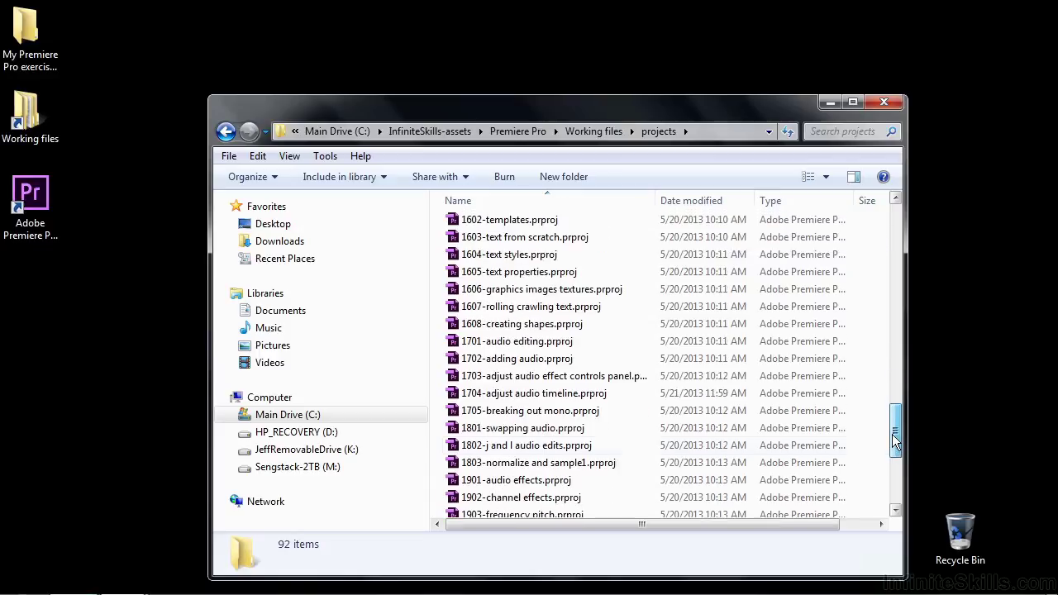
{"action": "double_click", "coordinate": [497, 394]}
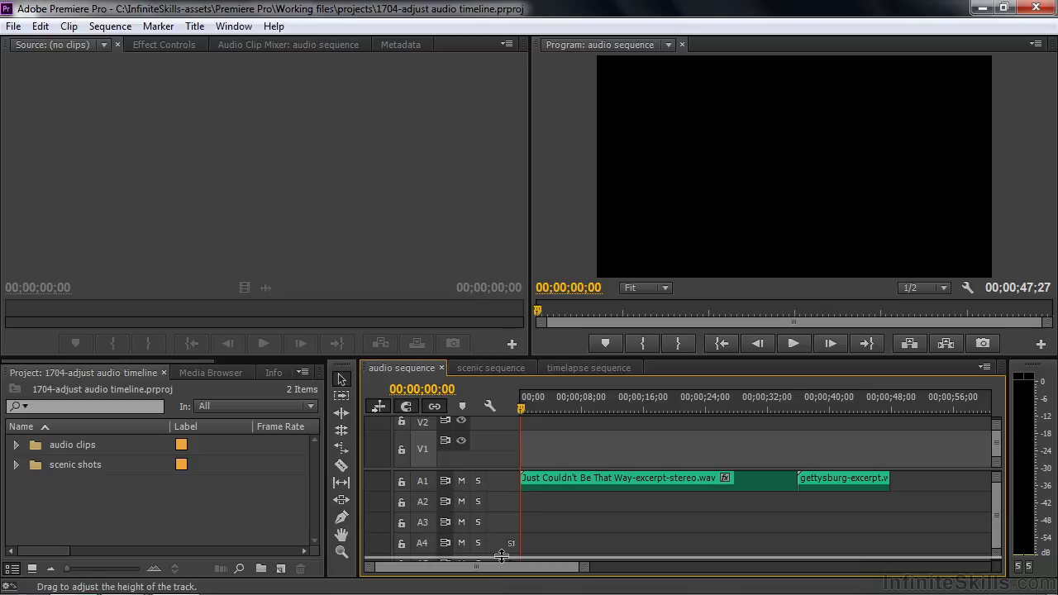
Expand the audio track height to show the waveforms and play the first seconds of the music clip
{"action": "key", "text": "alt+="}
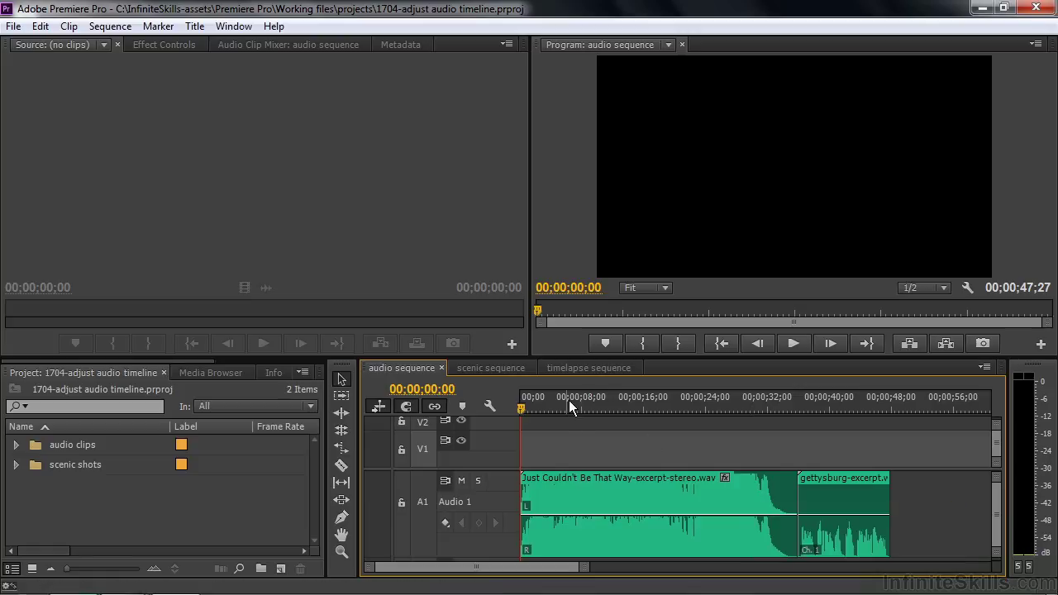
{"action": "key", "text": "space"}
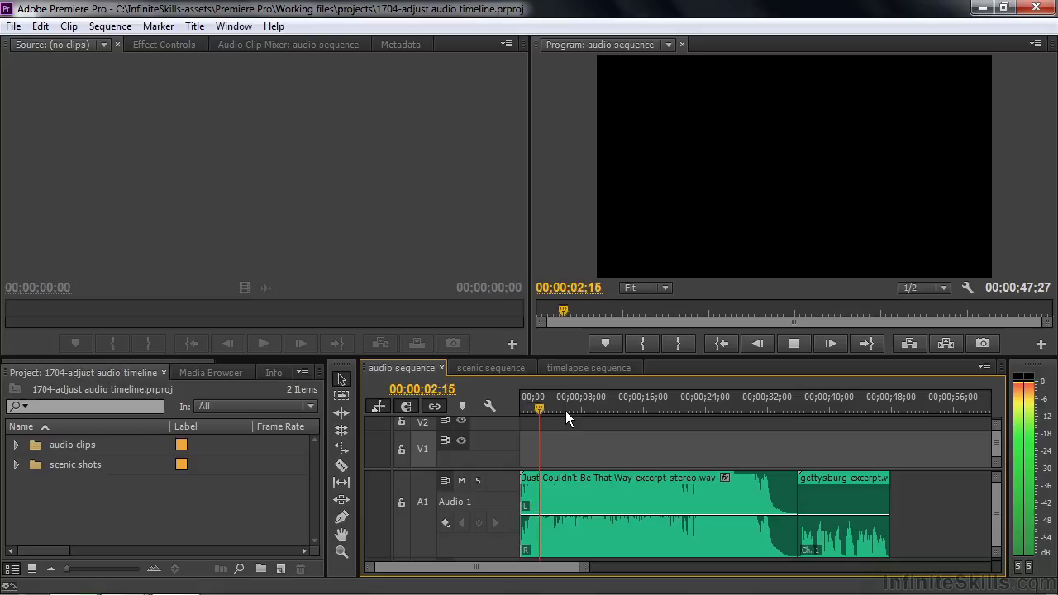
{"action": "key", "text": "space"}
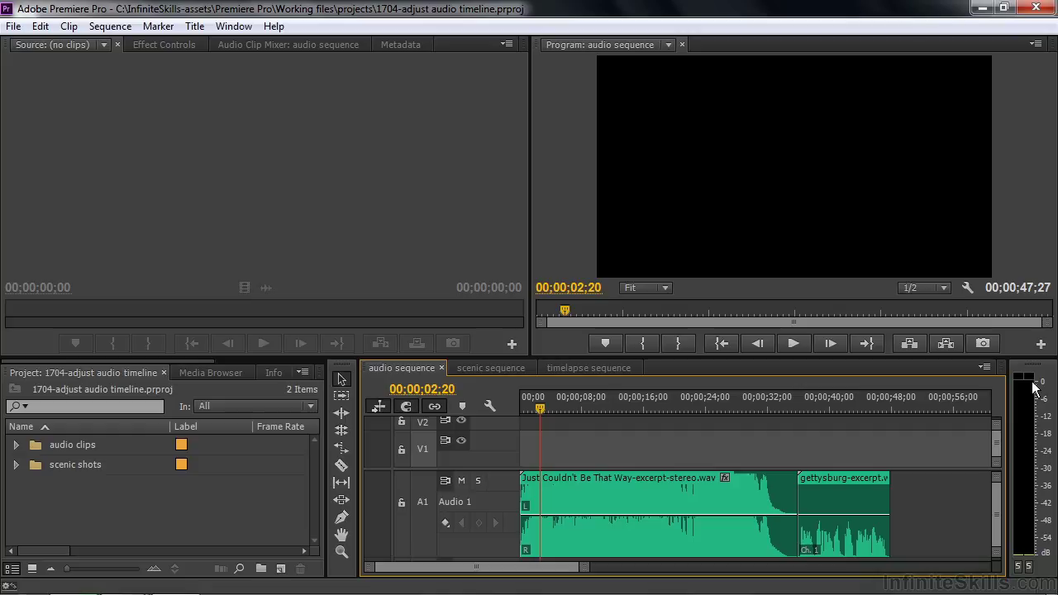
Select the Just Couldn't Be That Way clip and reveal its Volume Level settings in Effect Controls
{"action": "left_click", "coordinate": [603, 501]}
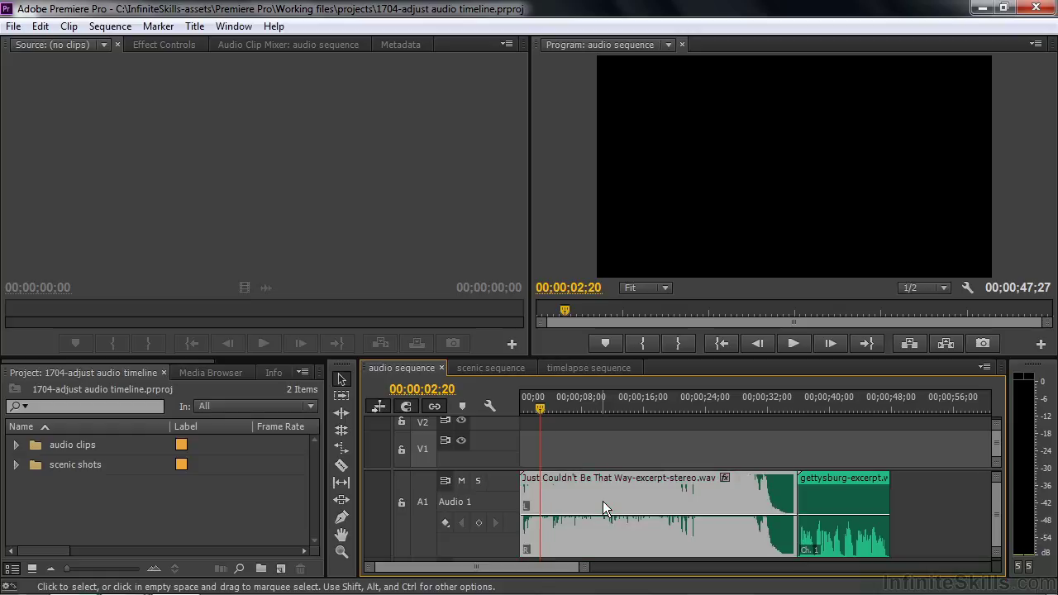
{"action": "left_click", "coordinate": [162, 46]}
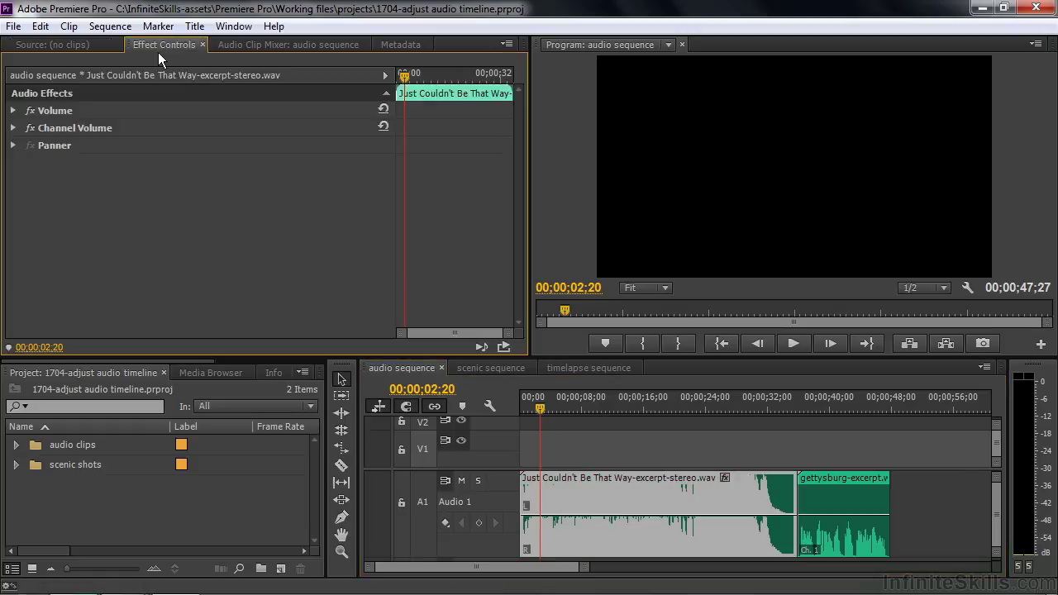
{"action": "left_click", "coordinate": [13, 111]}
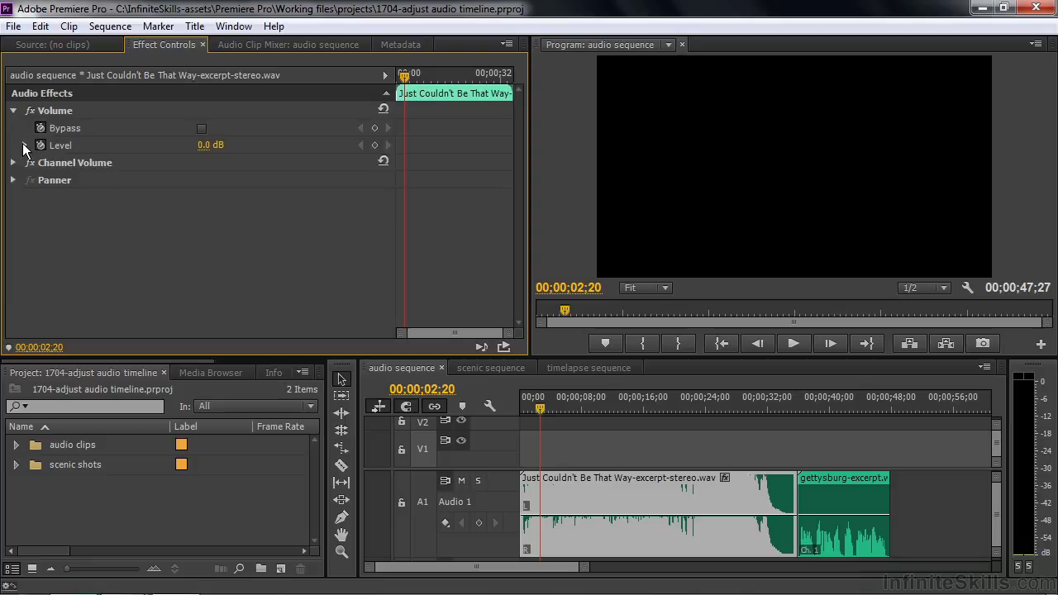
{"action": "left_click", "coordinate": [25, 146]}
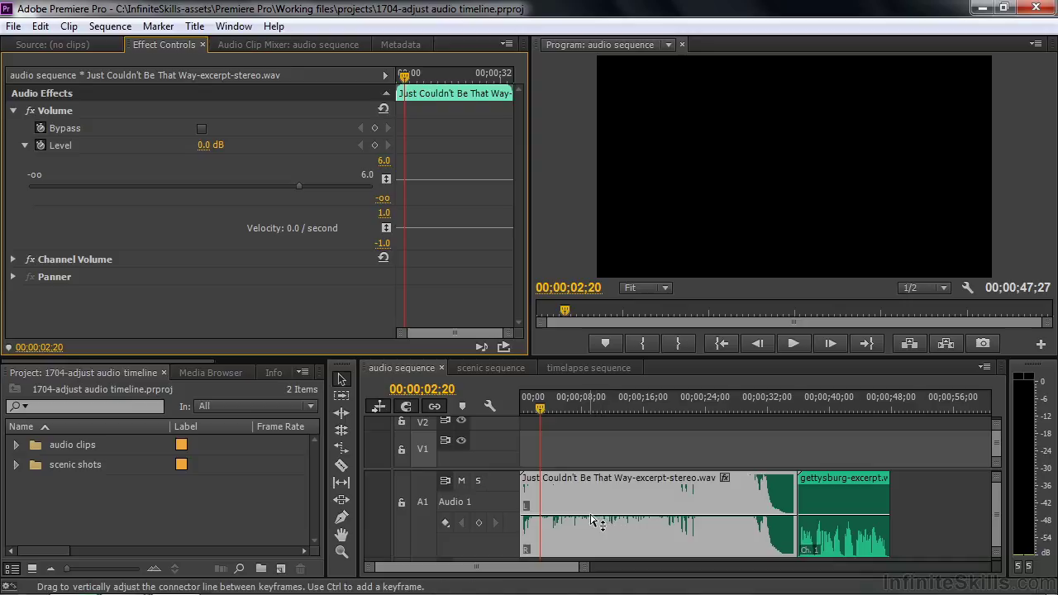
Lower the music clip's volume line on the timeline to about -11.6 dB and listen to the result
{"action": "mouse_move", "coordinate": [604, 522]}
{"action": "left_click_drag", "start_coordinate": [599, 521], "coordinate": [599, 542]}
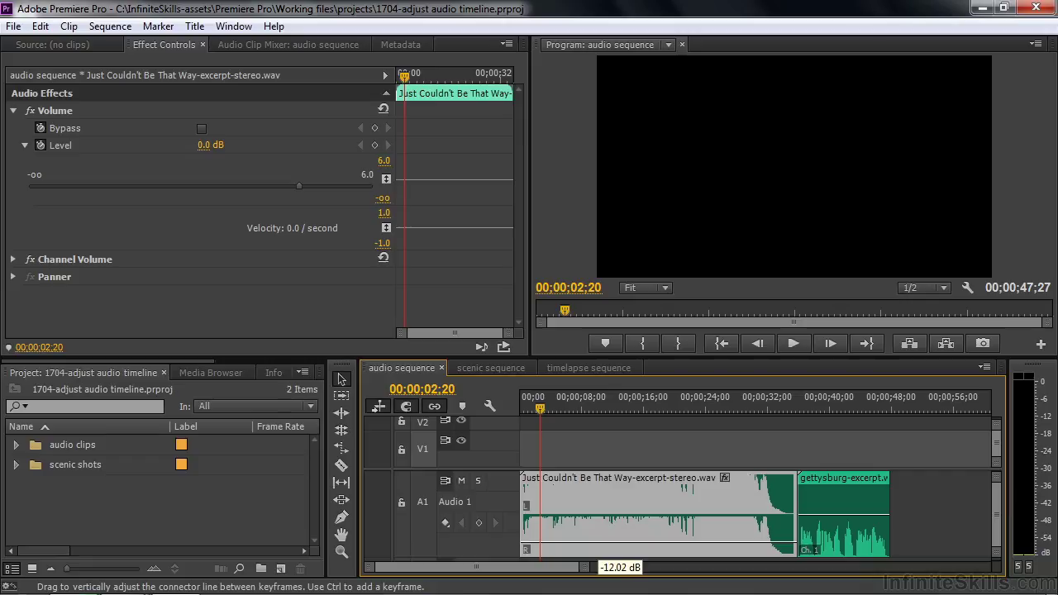
{"action": "left_click_drag", "start_coordinate": [599, 542], "coordinate": [599, 542]}
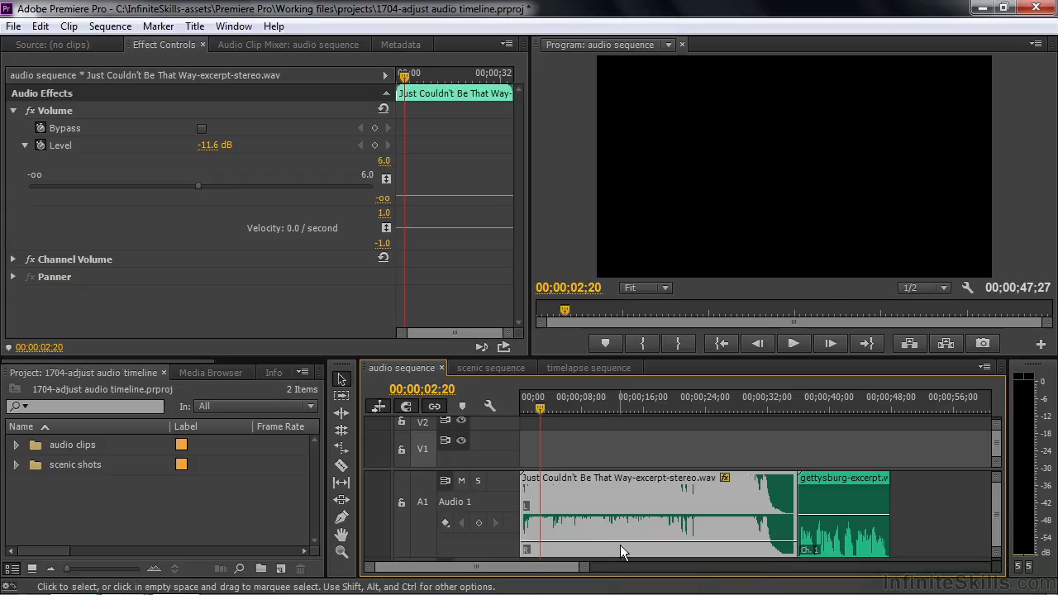
{"action": "key", "text": "space"}
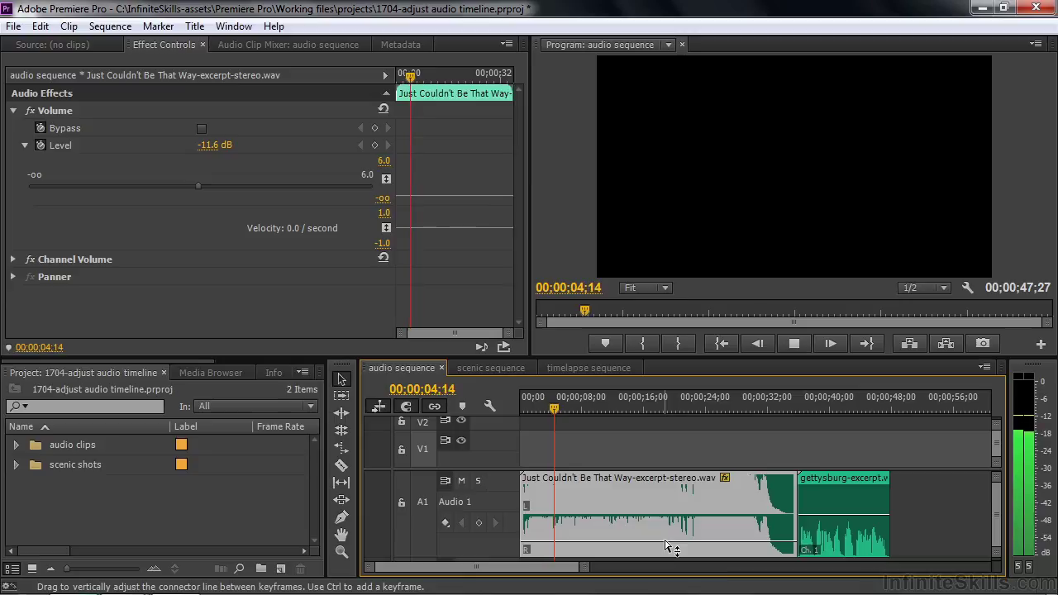
{"action": "key", "text": "space"}
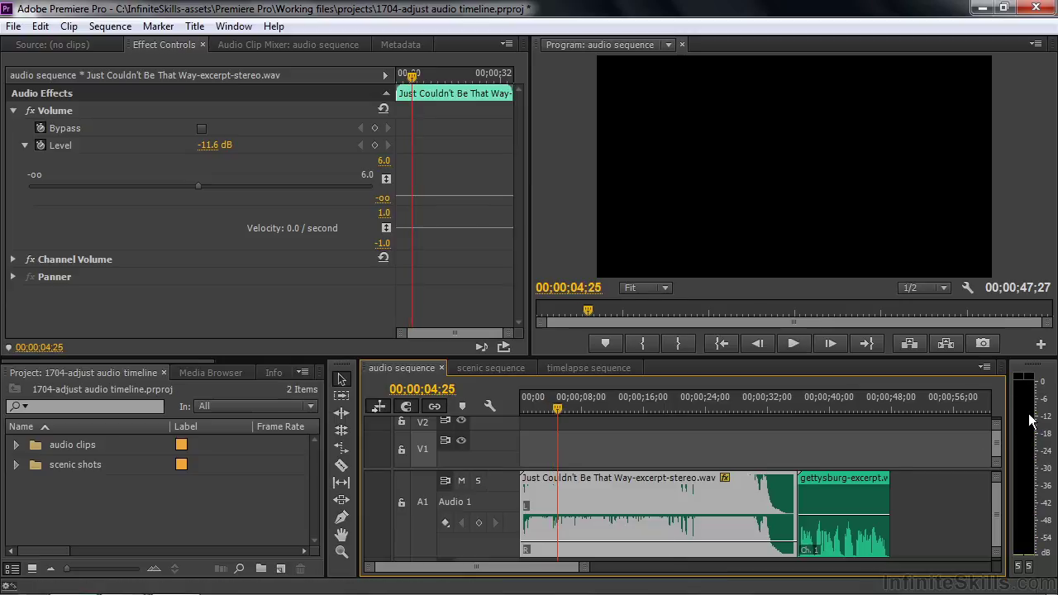
{"action": "key", "text": "space"}
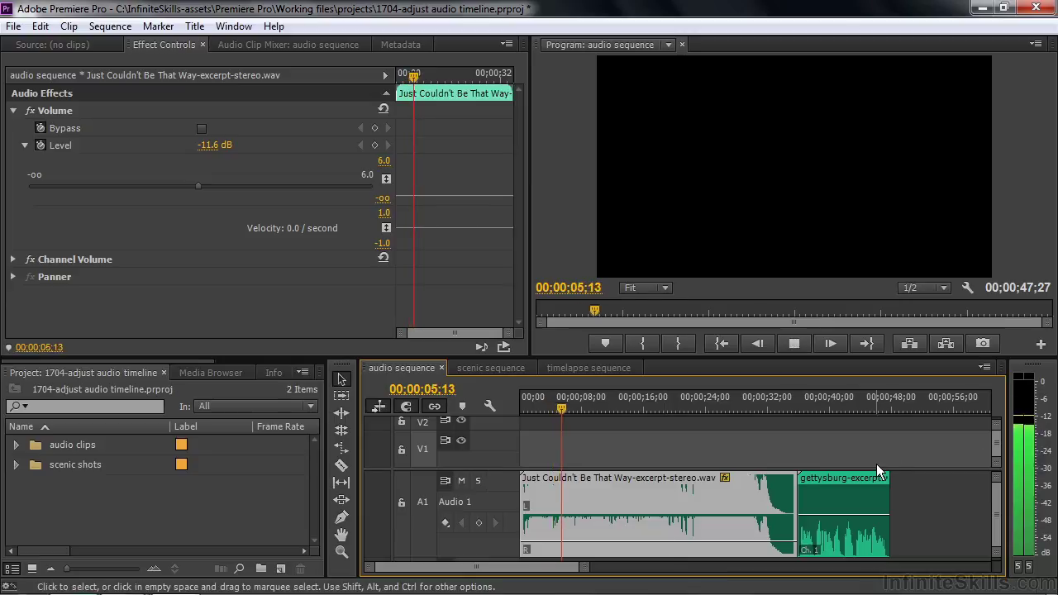
{"action": "key", "text": "space"}
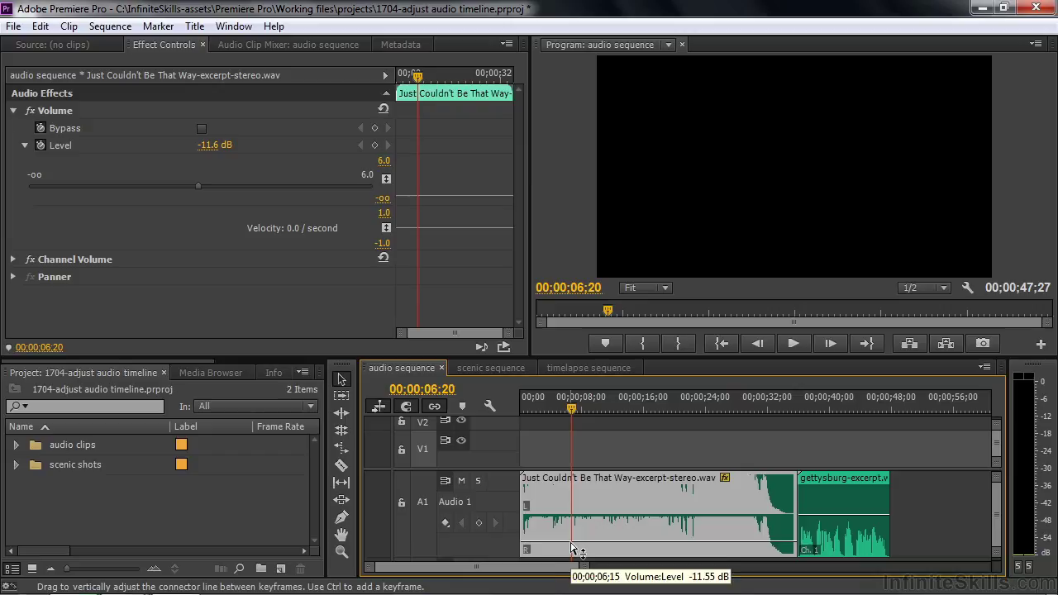
Play a short part of the gettysburg-excerpt clip from about 00;00;37;20
{"action": "left_click", "coordinate": [812, 405]}
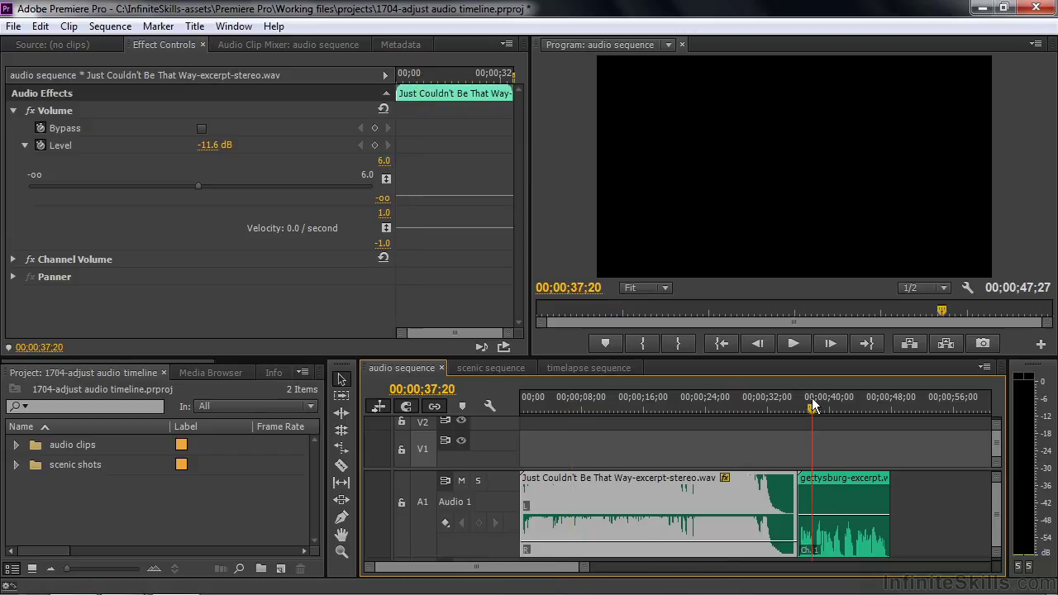
{"action": "key", "text": "space"}
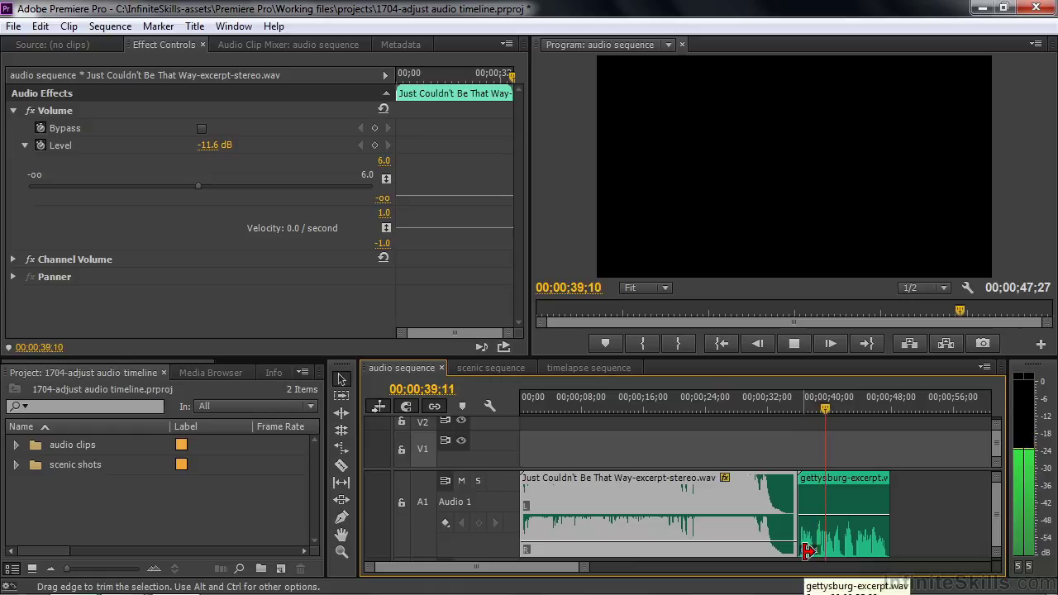
{"action": "key", "text": "space"}
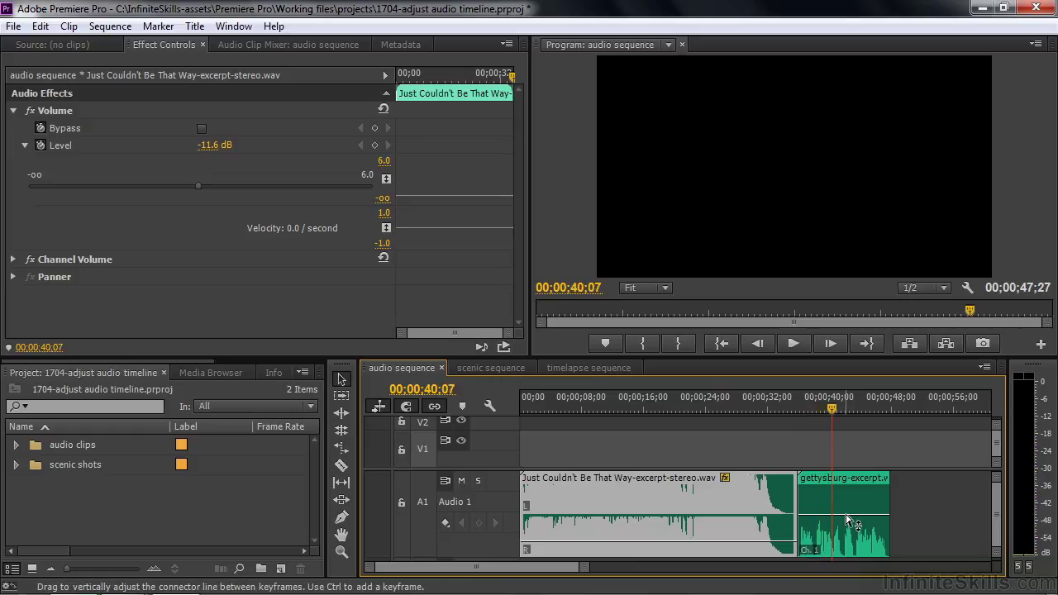
Try raising the gettysburg-excerpt clip's volume line to 6 dB, check its Level setting, play it, and undo the change
{"action": "left_click_drag", "start_coordinate": [854, 522], "coordinate": [853, 493]}
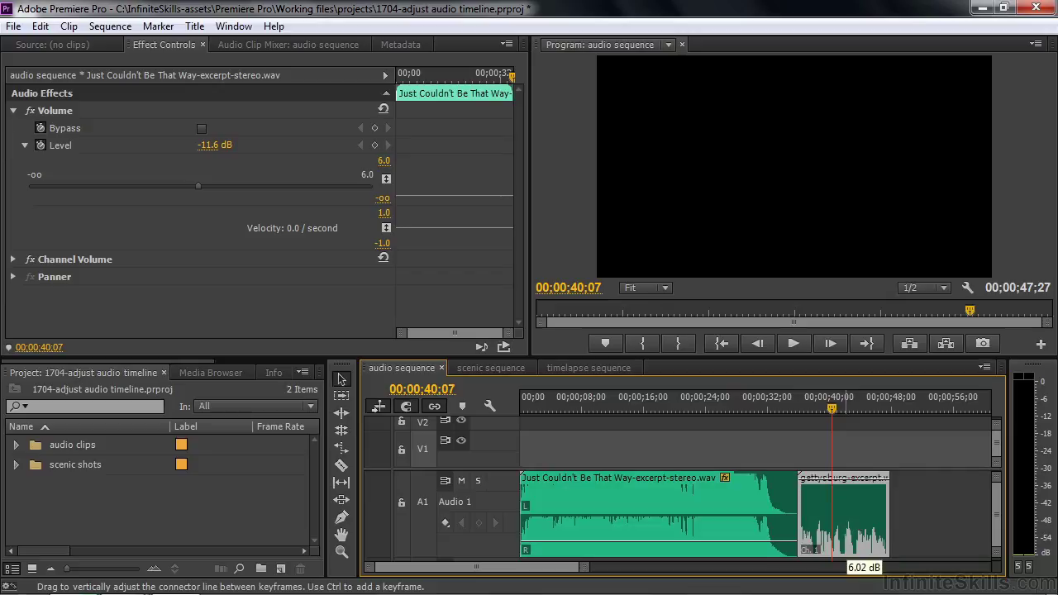
{"action": "left_click", "coordinate": [13, 111]}
{"action": "left_click", "coordinate": [25, 145]}
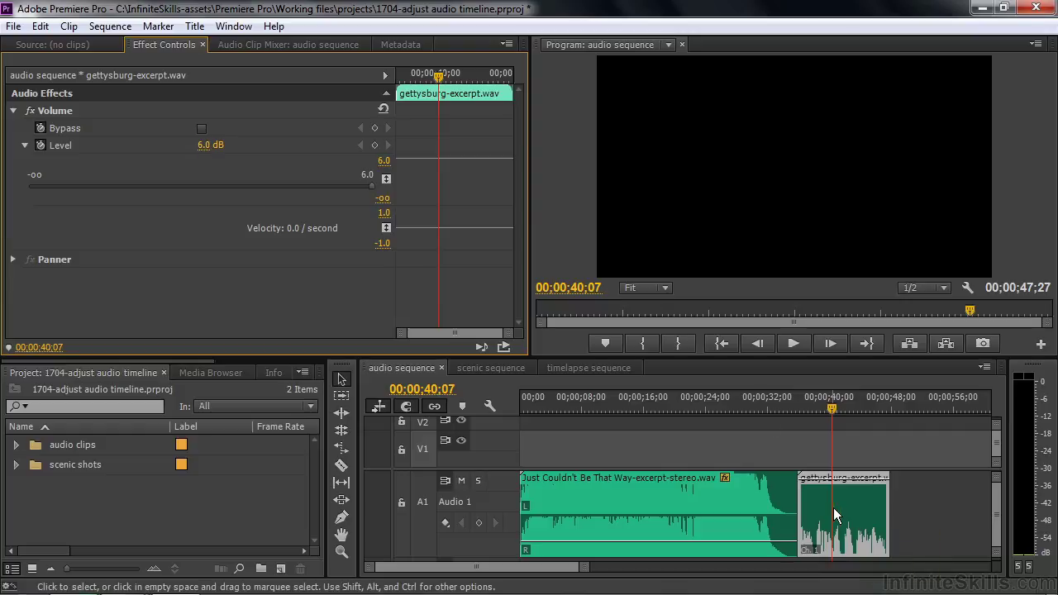
{"action": "key", "text": "space"}
{"action": "key", "text": "space"}
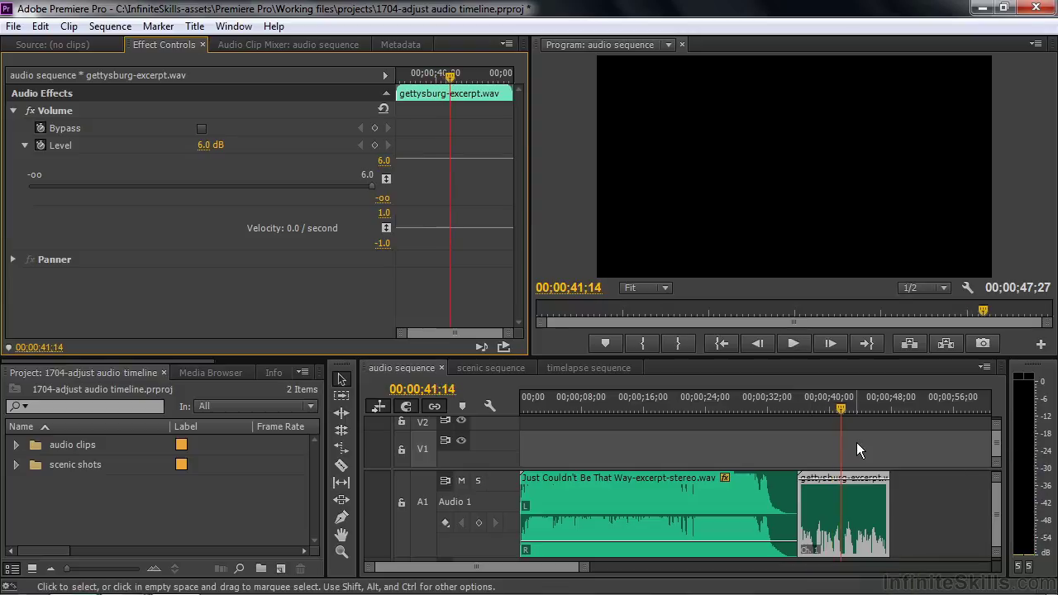
{"action": "key", "text": "ctrl+z"}
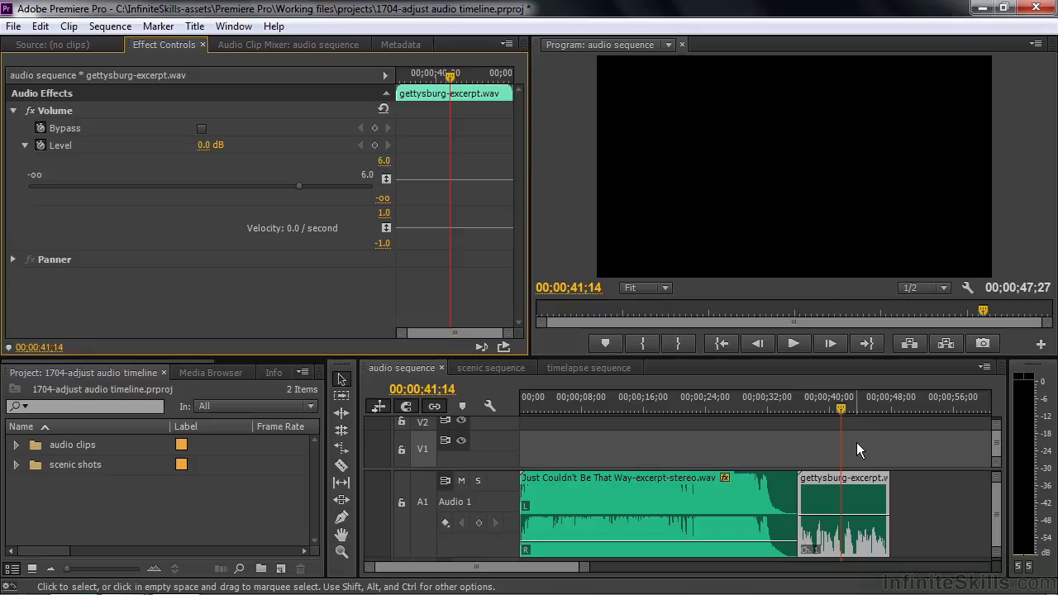
Set the audio gain of the gettysburg-excerpt clip to 12 dB
{"action": "right_click", "coordinate": [821, 507]}
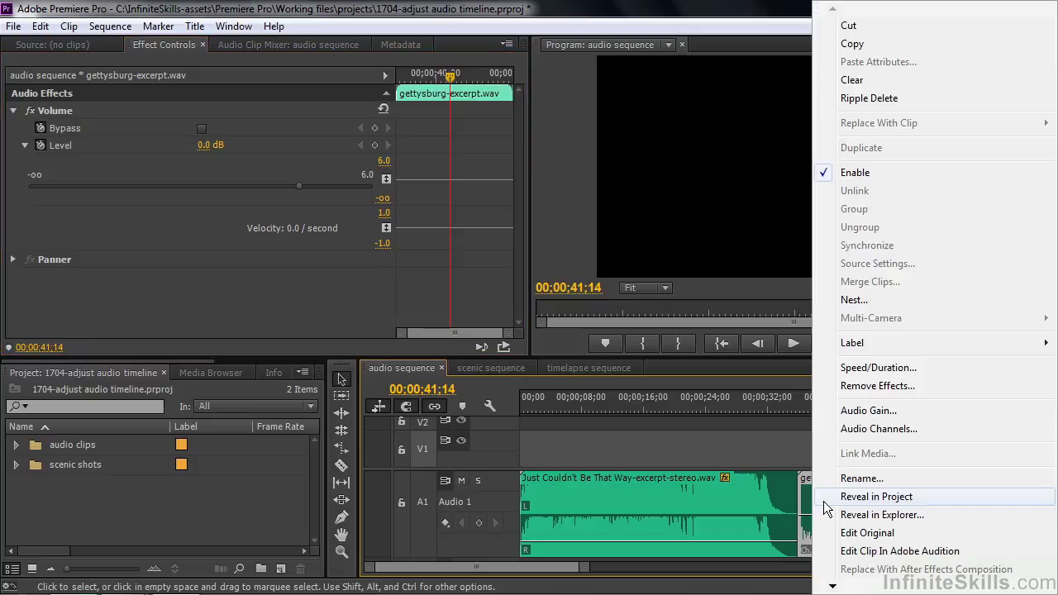
{"action": "left_click", "coordinate": [877, 414]}
{"action": "type", "text": "12"}
{"action": "left_click", "coordinate": [614, 266]}
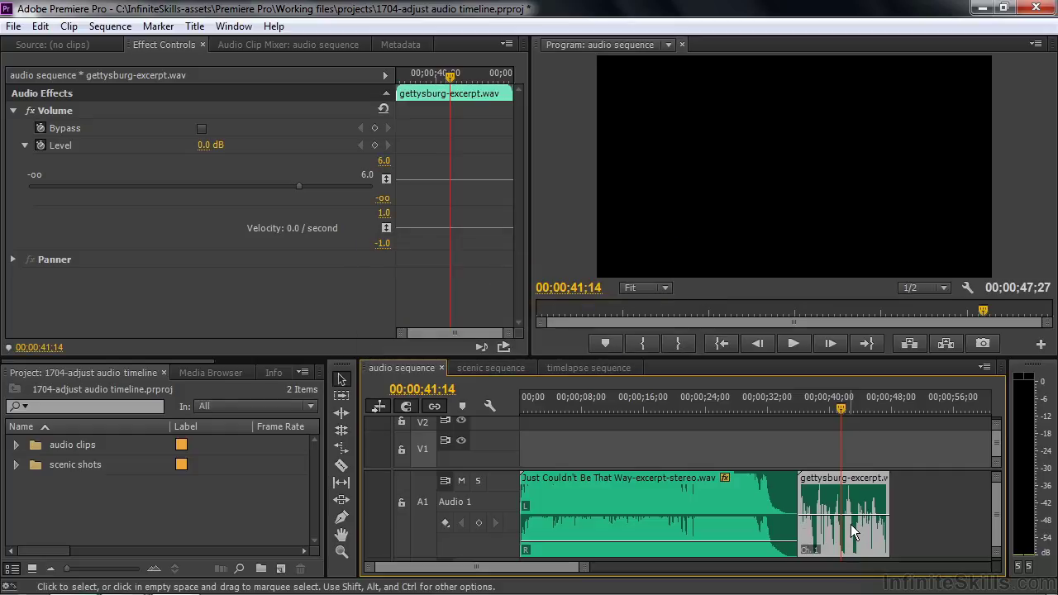
Move the playhead back to 00;00;38;15 and play the gettysburg-excerpt clip to hear its gain
{"action": "mouse_move", "coordinate": [851, 524]}
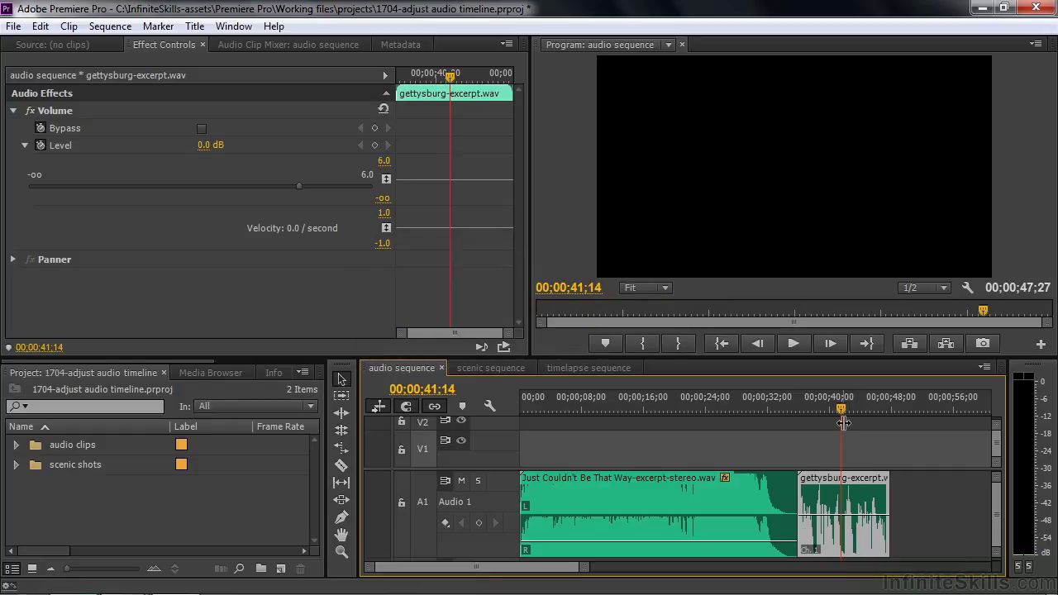
{"action": "left_click_drag", "start_coordinate": [841, 410], "coordinate": [817, 408]}
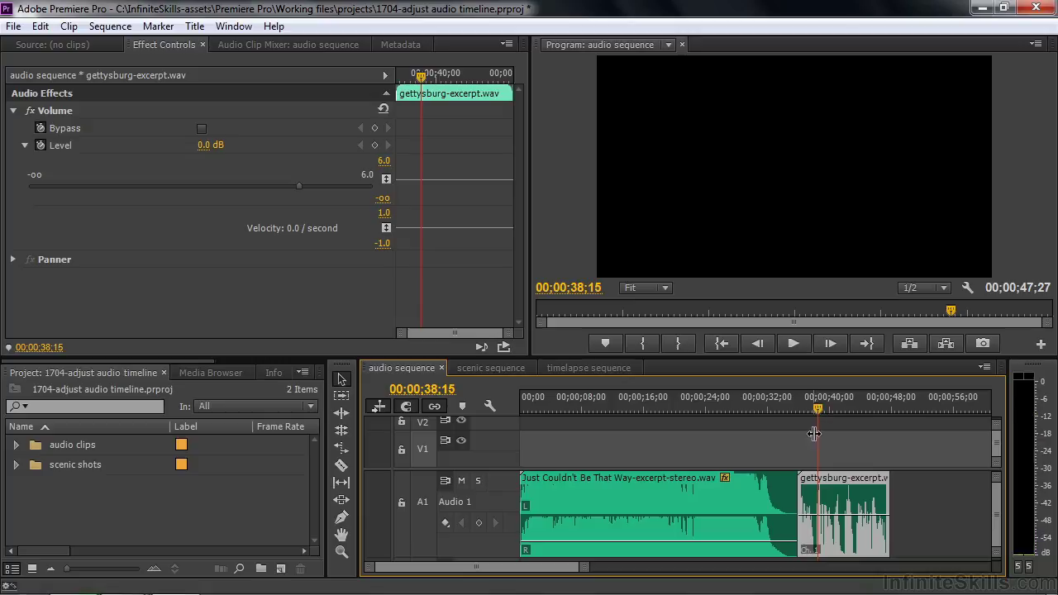
{"action": "key", "text": "space"}
{"action": "key", "text": "space"}
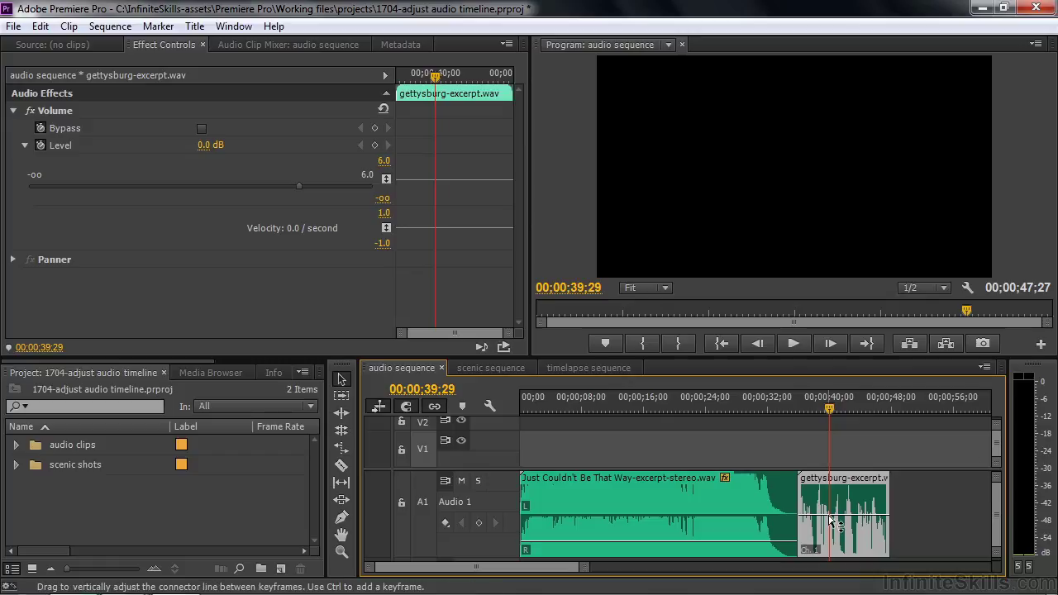
Raise the gettysburg-excerpt clip's volume line to about 3.8 dB during playback
{"action": "key", "text": "space"}
{"action": "left_click_drag", "start_coordinate": [834, 518], "coordinate": [832, 498]}
{"action": "key", "text": "space"}
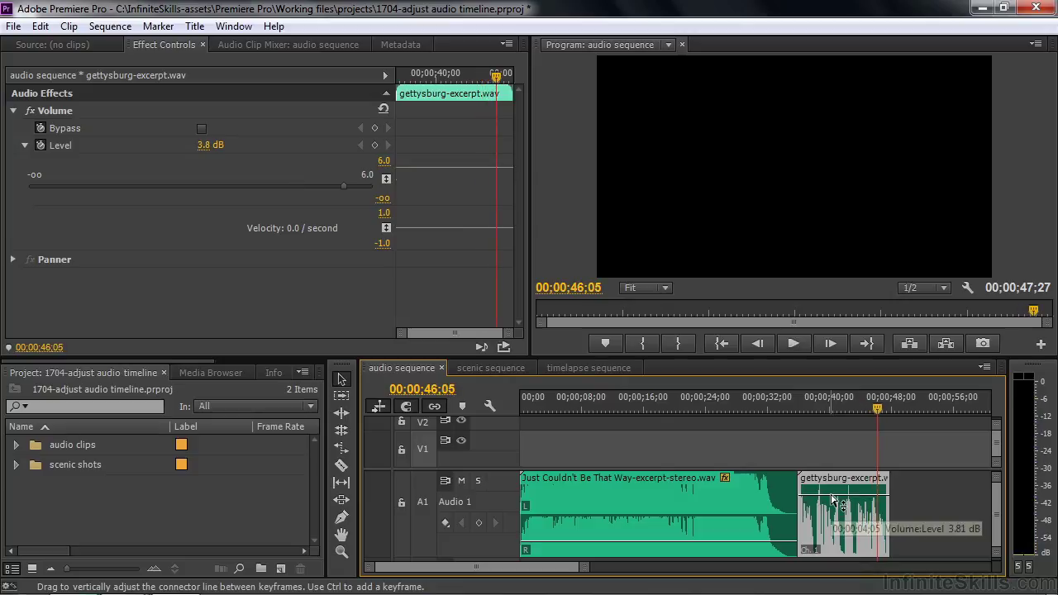
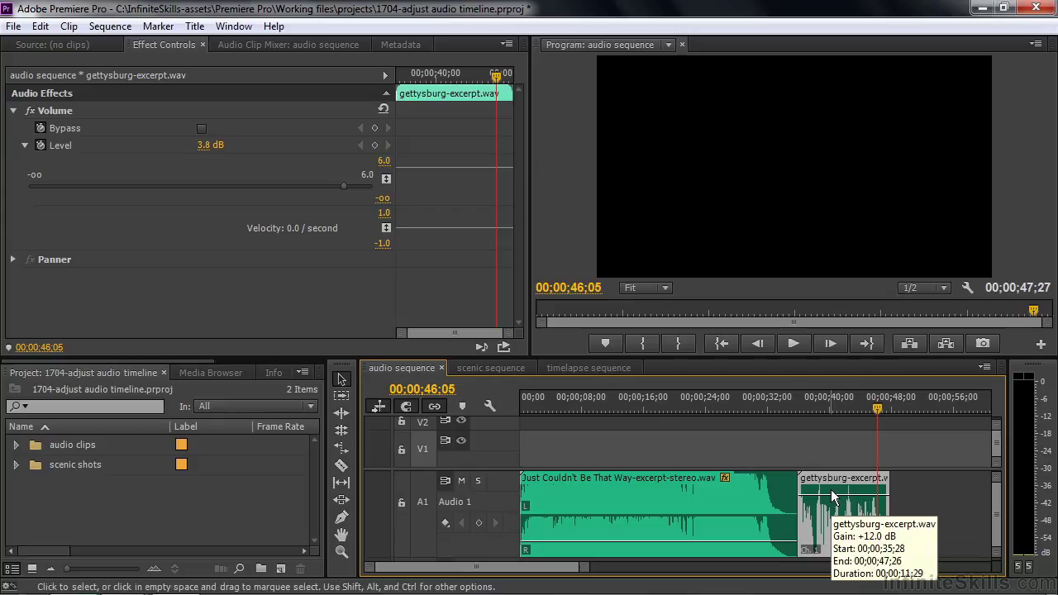
Switch to the scenic sequence and play it from about 00:00:02:24 to hear the music
{"action": "left_click", "coordinate": [505, 370]}
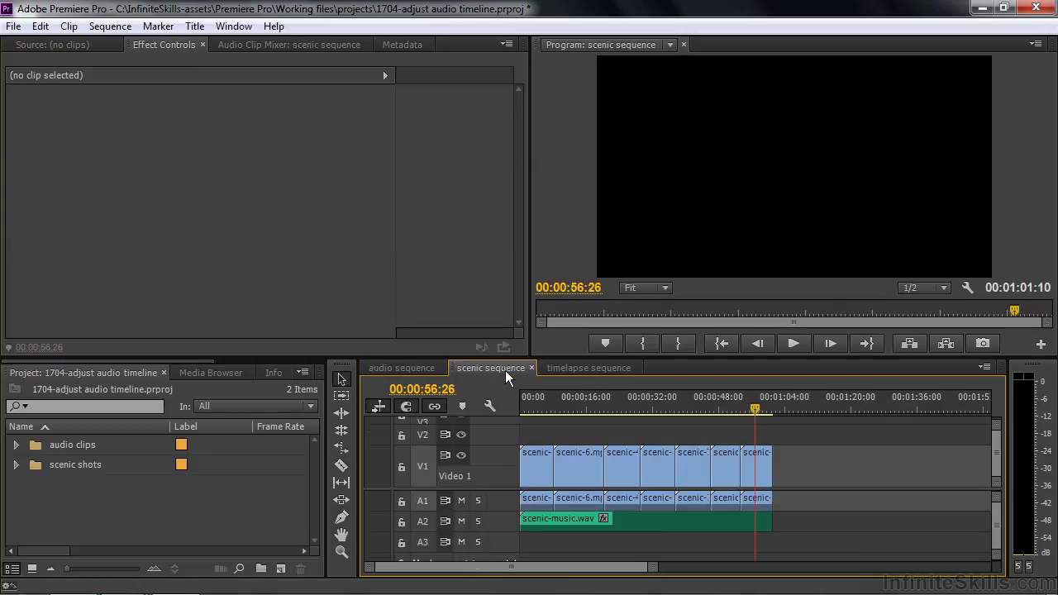
{"action": "left_click", "coordinate": [531, 406]}
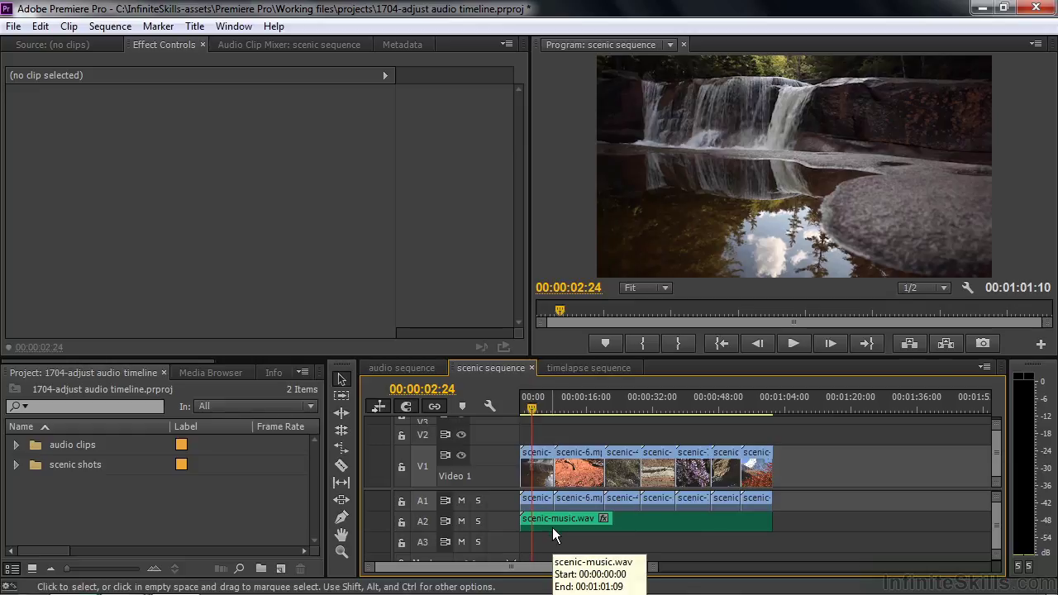
{"action": "key", "text": "space"}
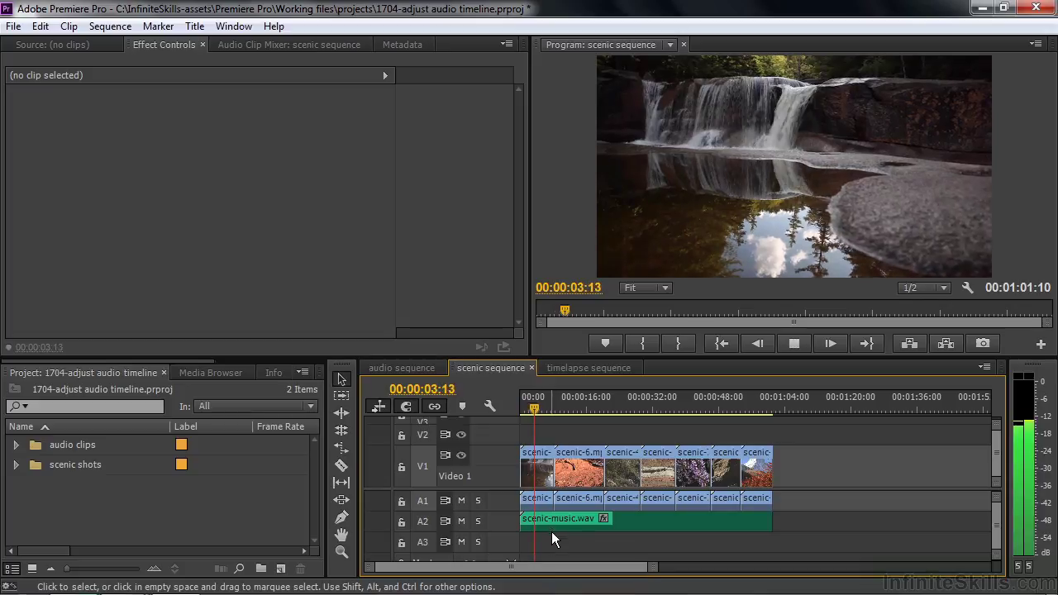
{"action": "key", "text": "space"}
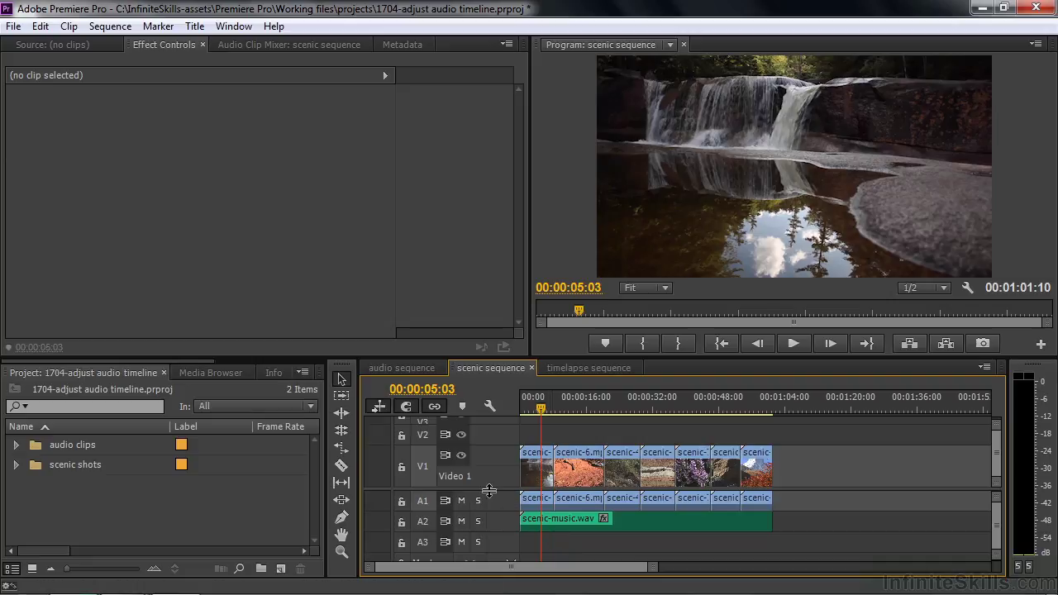
Bring the audio tracks into view and enlarge Audio 1 and Audio 2 so their waveforms and volume lines show
{"action": "left_click_drag", "start_coordinate": [490, 491], "coordinate": [492, 420]}
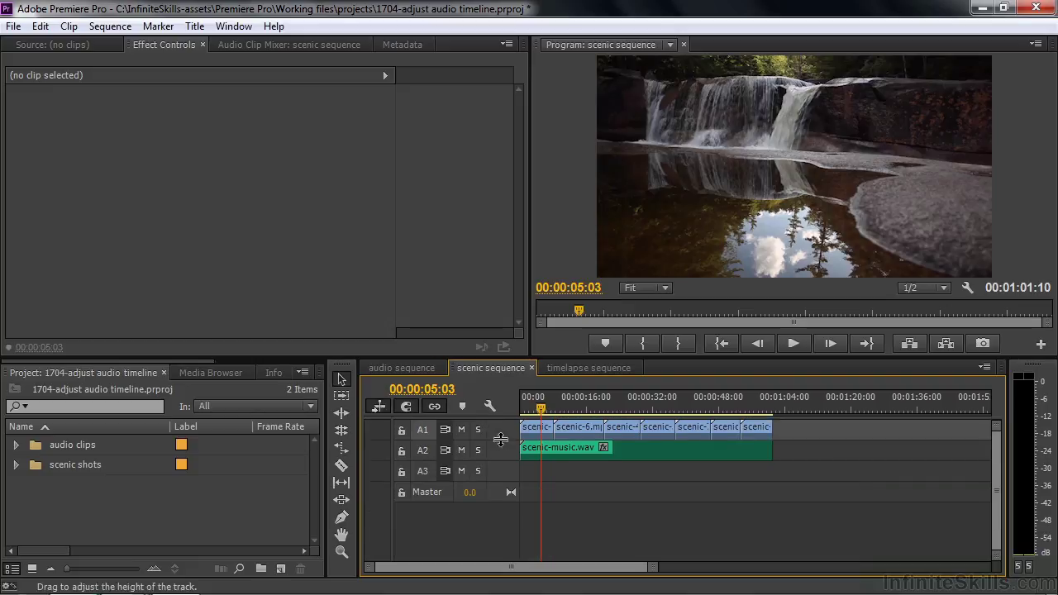
{"action": "left_click_drag", "start_coordinate": [499, 468], "coordinate": [499, 510]}
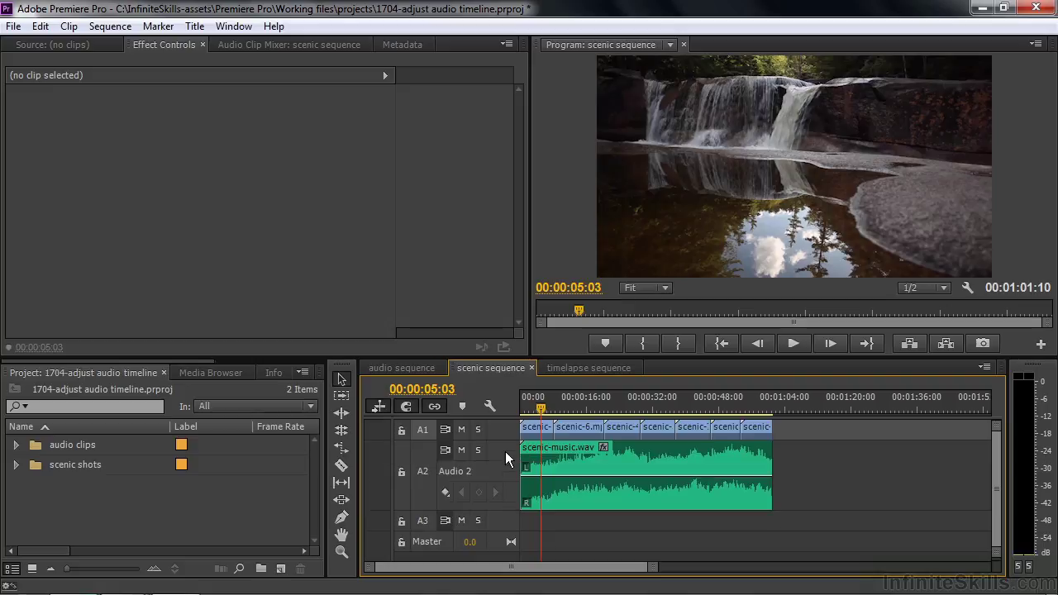
{"action": "left_click_drag", "start_coordinate": [505, 453], "coordinate": [514, 491]}
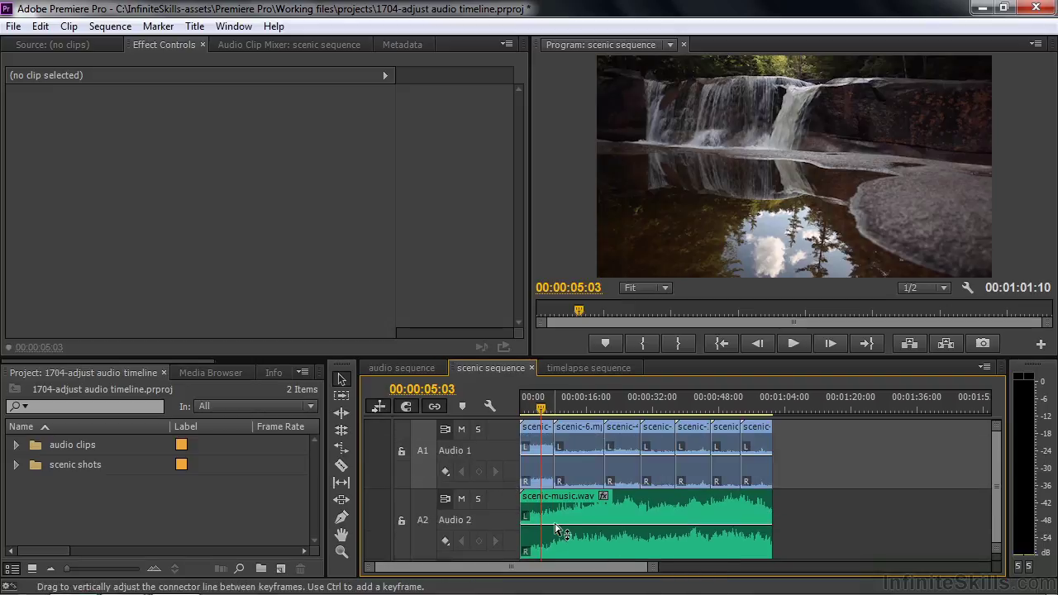
Fade in scenic-music.wav with volume keyframes at 00:00:05:03 and 00:00:02:24, lowering the earlier one and moving it to the clip's start
{"action": "mouse_move", "coordinate": [558, 529]}
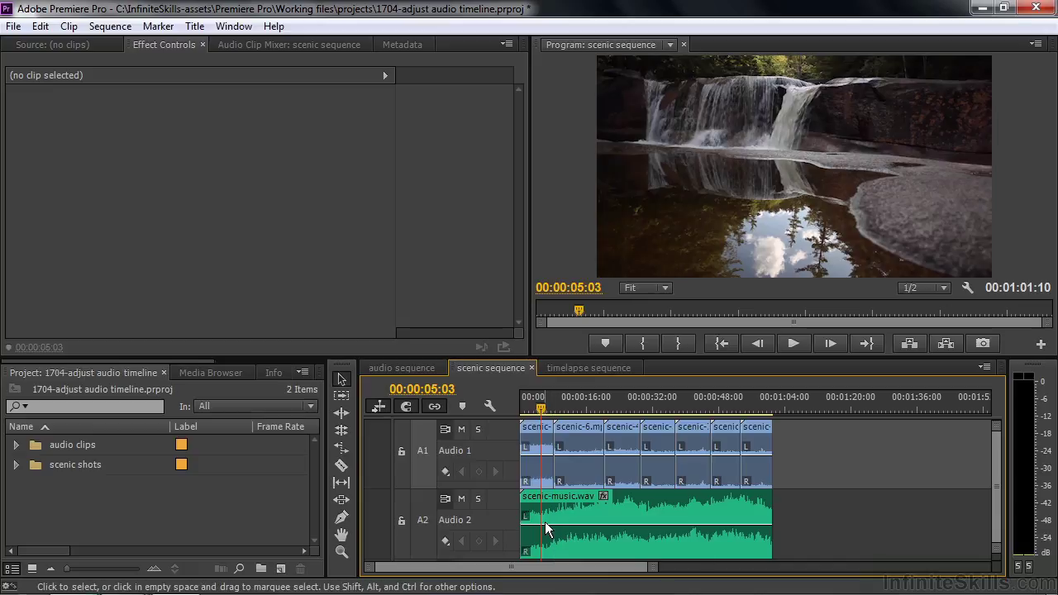
{"action": "left_click", "coordinate": [544, 510]}
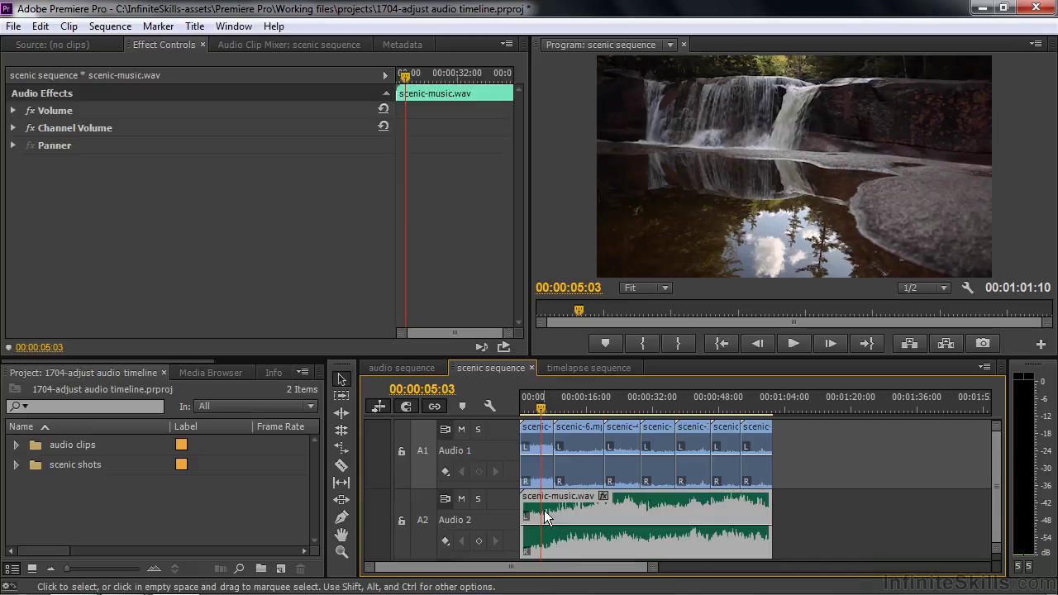
{"action": "left_click", "coordinate": [479, 546]}
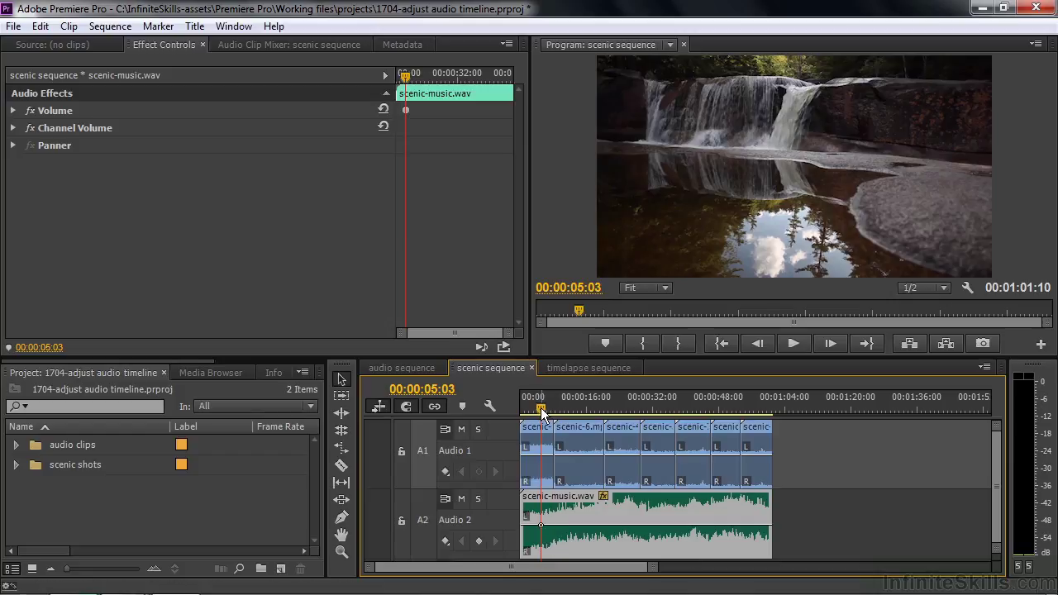
{"action": "left_click_drag", "start_coordinate": [542, 413], "coordinate": [531, 410]}
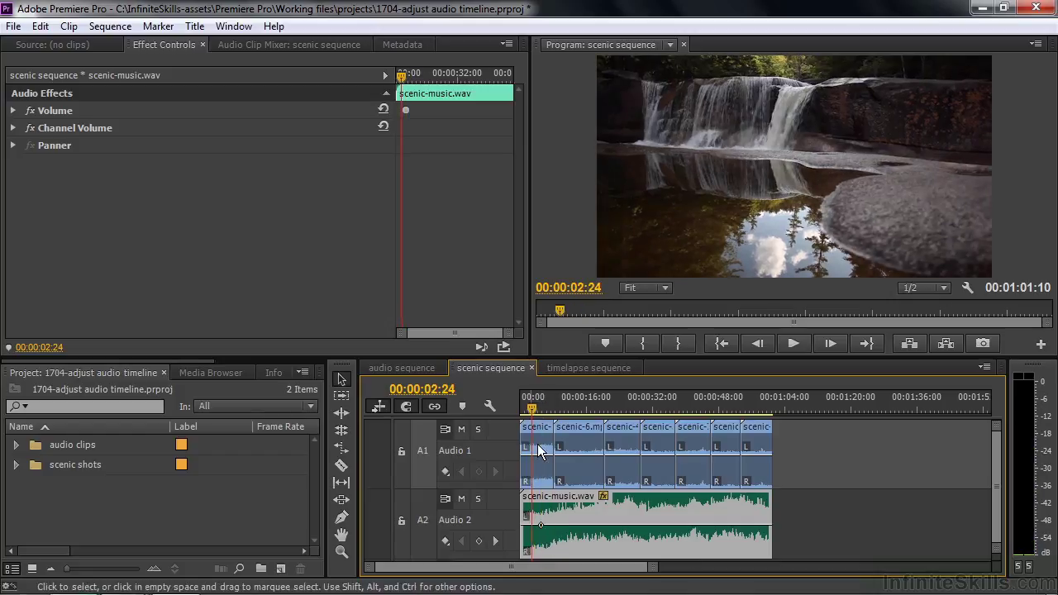
{"action": "left_click", "coordinate": [479, 541]}
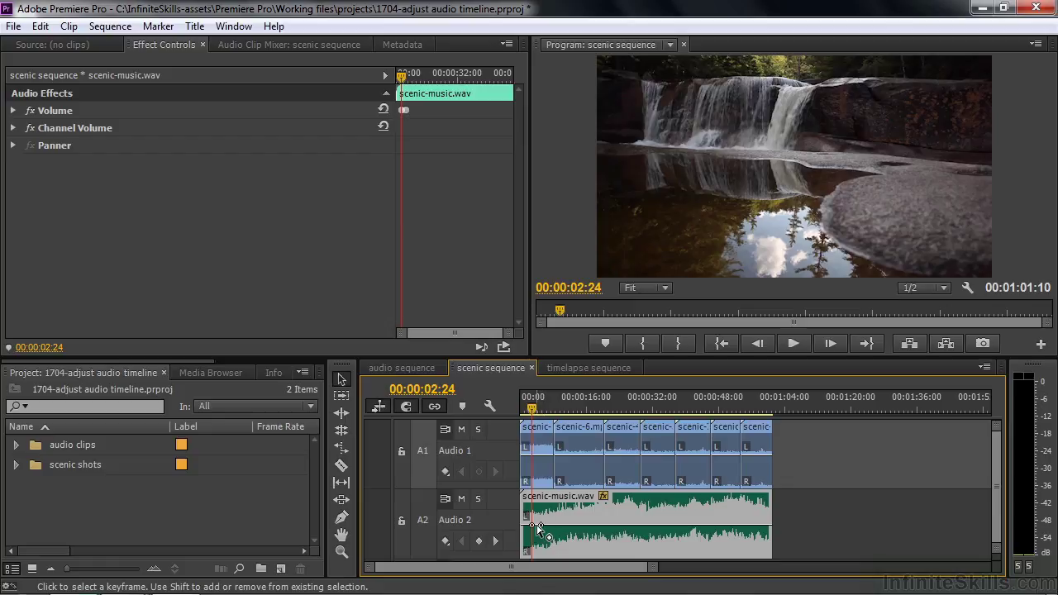
{"action": "left_click_drag", "start_coordinate": [532, 527], "coordinate": [523, 552]}
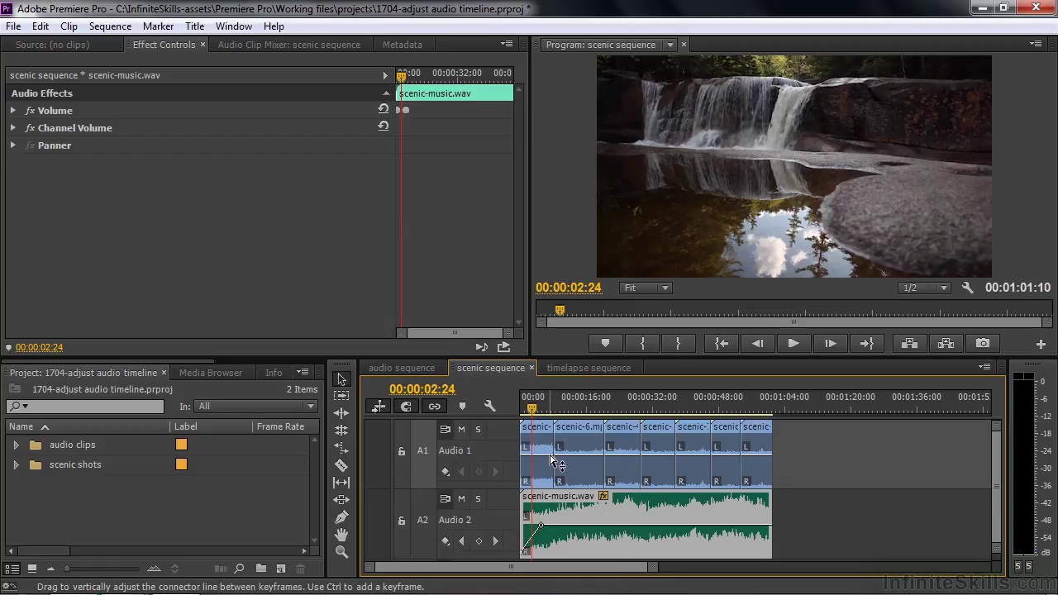
Mute Audio 1 and play the sequence from its start to hear the music fade in
{"action": "left_click", "coordinate": [461, 429]}
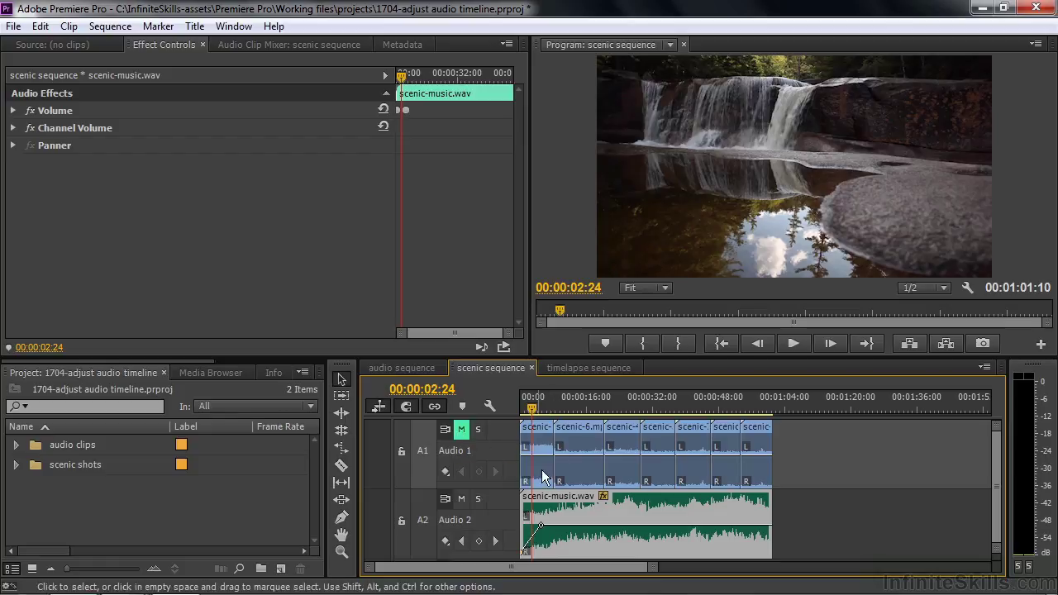
{"action": "left_click", "coordinate": [523, 400]}
{"action": "key", "text": "space"}
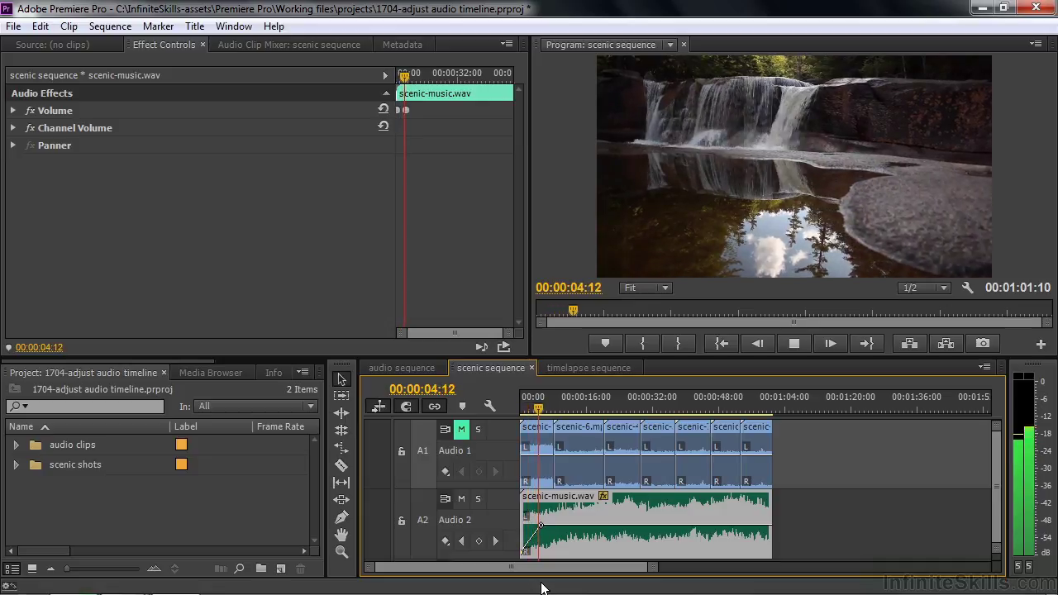
{"action": "key", "text": "space"}
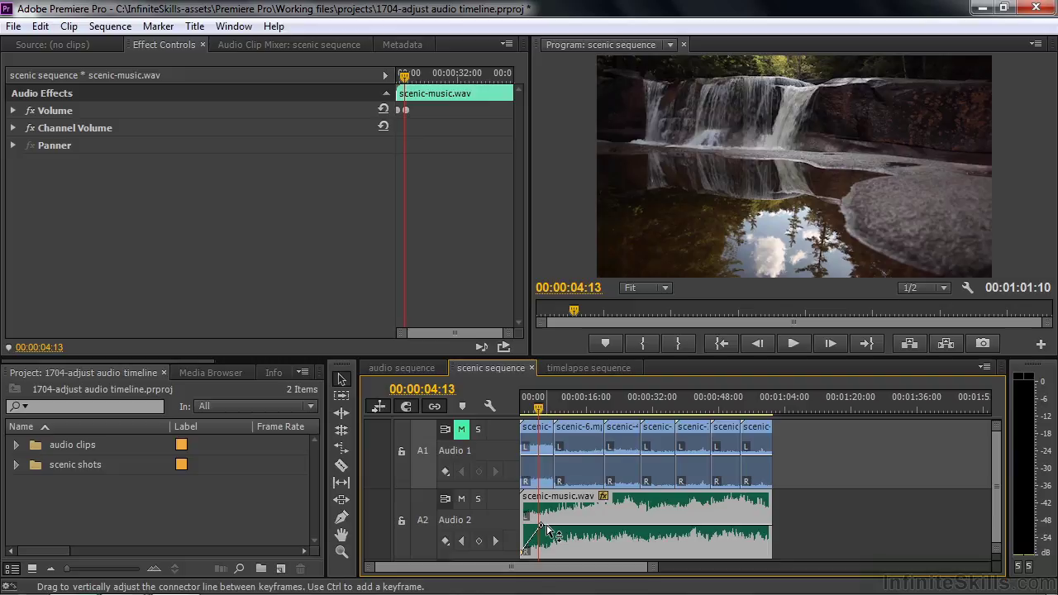
Add a volume keyframe to scenic-music.wav near its end, at about 00:00:54:22
{"action": "left_click_drag", "start_coordinate": [538, 406], "coordinate": [746, 409]}
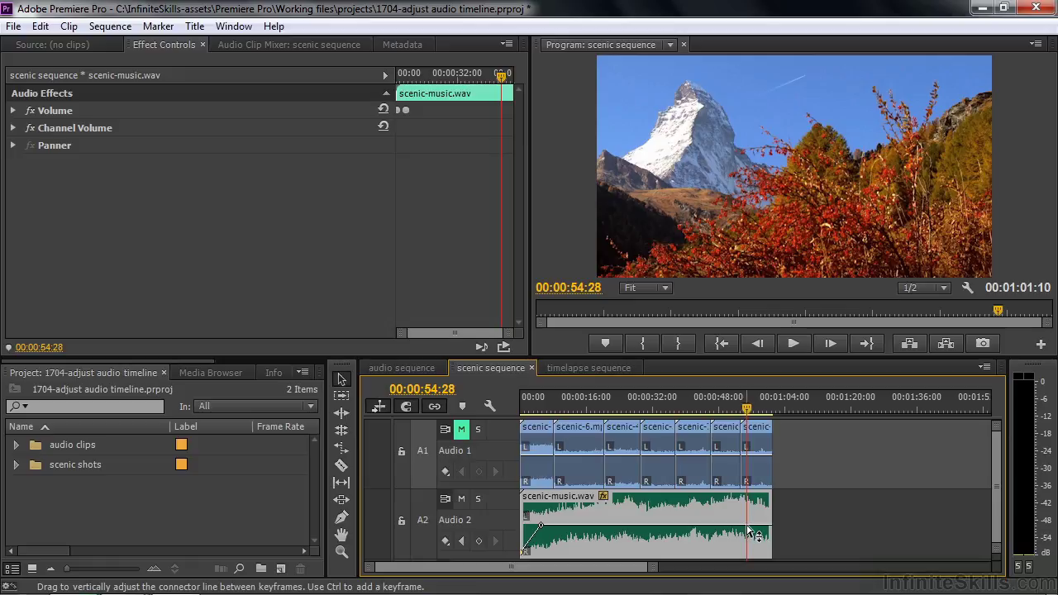
{"action": "mouse_move", "coordinate": [748, 534]}
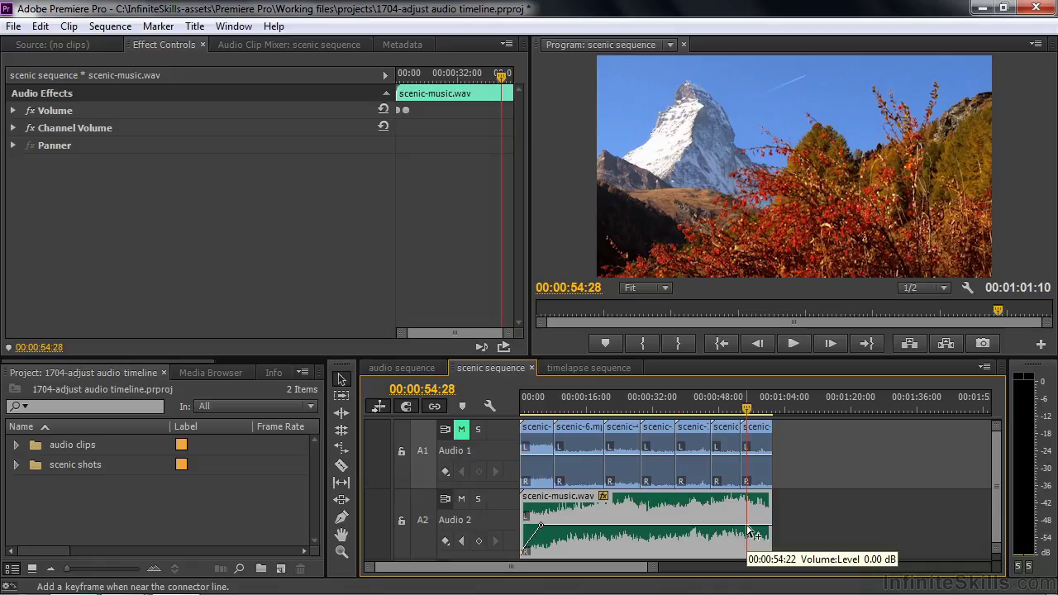
{"action": "left_click", "coordinate": [748, 530], "text": "ctrl"}
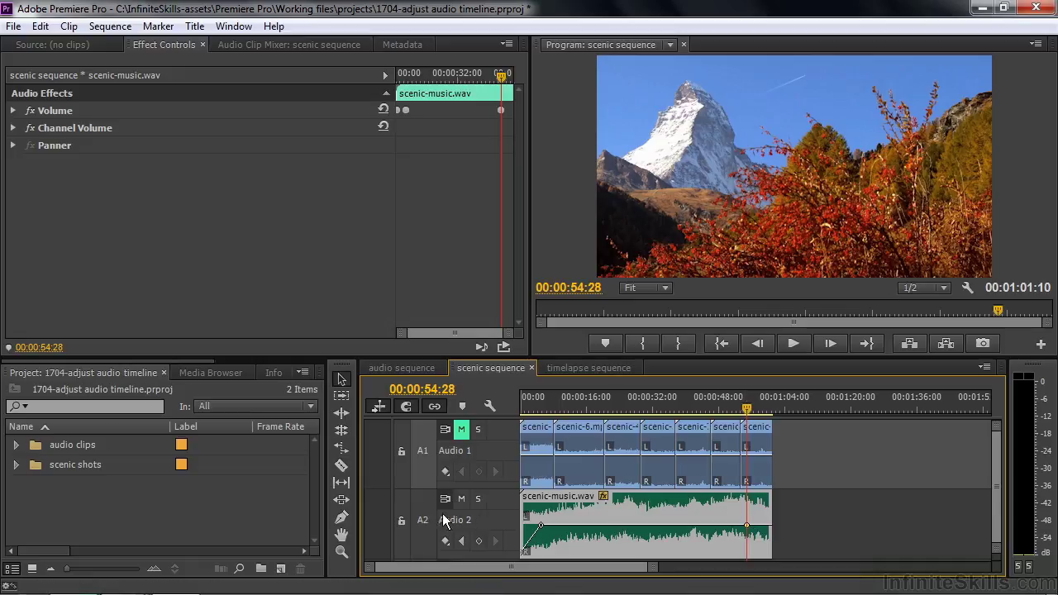
Add another scenic-music.wav keyframe with the Pen tool, then lower it and move it to the clip's end for a fade-out
{"action": "left_click", "coordinate": [342, 518]}
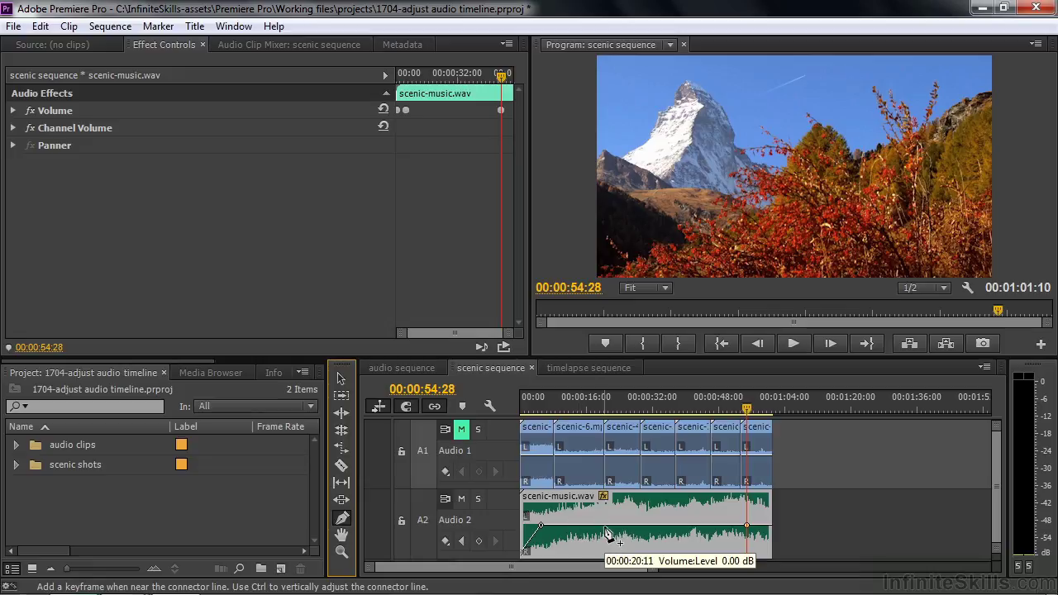
{"action": "left_click", "coordinate": [763, 527]}
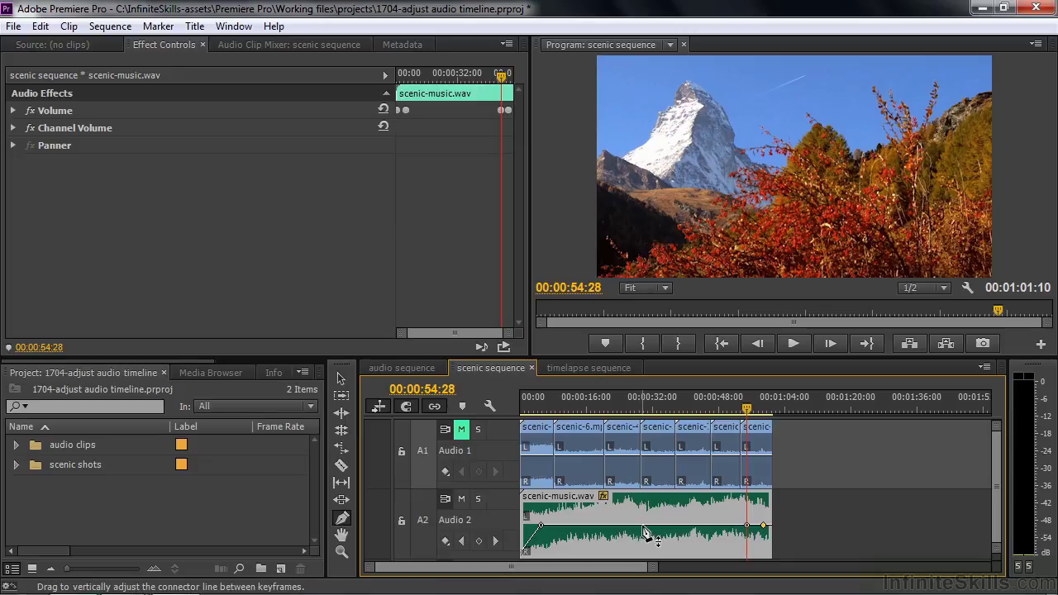
{"action": "left_click_drag", "start_coordinate": [645, 528], "coordinate": [646, 533]}
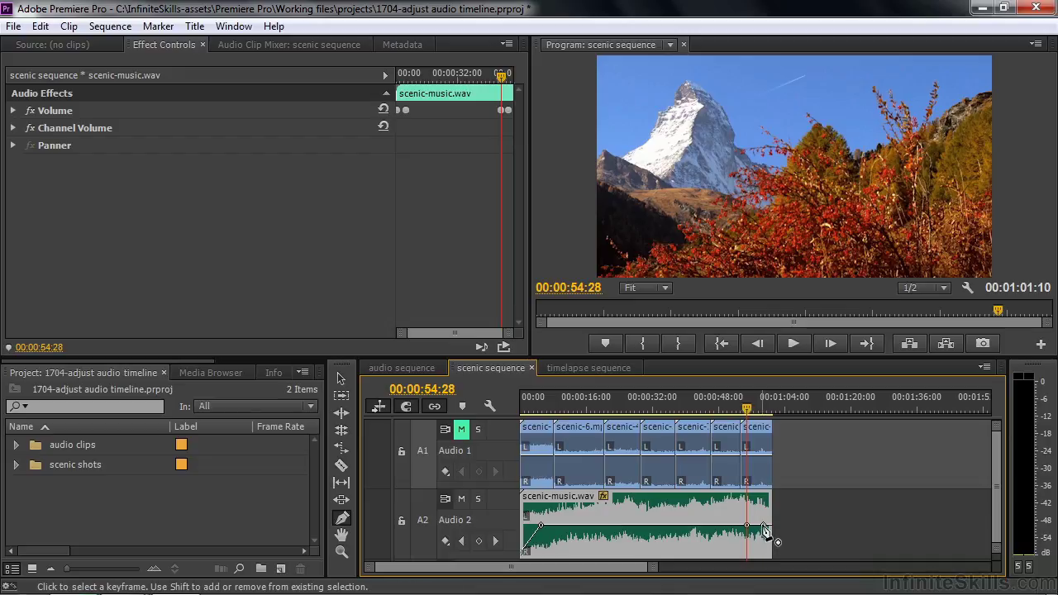
{"action": "mouse_move", "coordinate": [764, 530]}
{"action": "left_click_drag", "start_coordinate": [763, 529], "coordinate": [771, 570]}
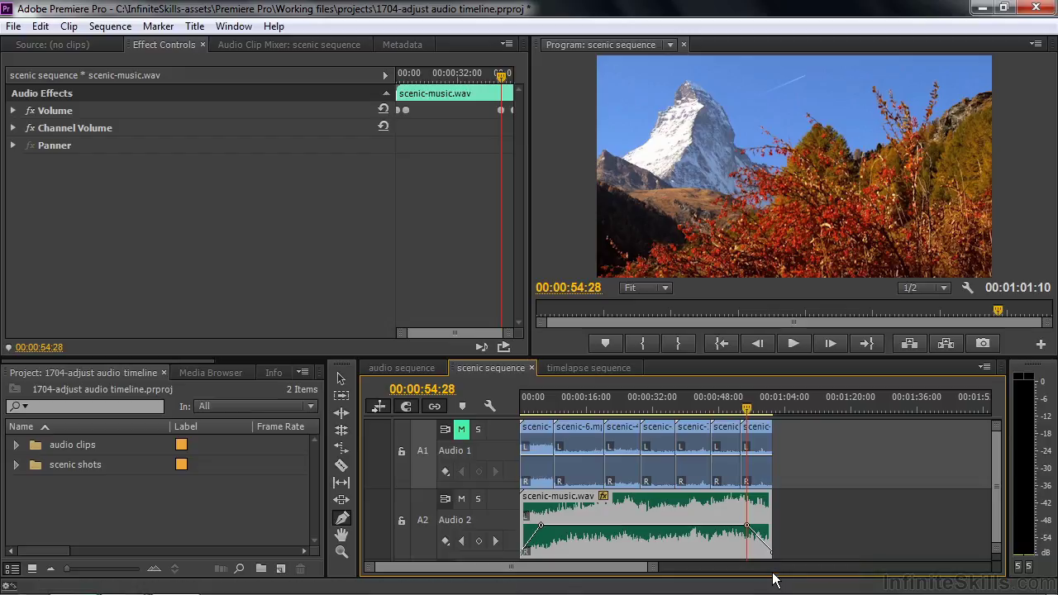
Play the music's fade-out and shorten it by moving its starting keyframe slightly later
{"action": "key", "text": "space"}
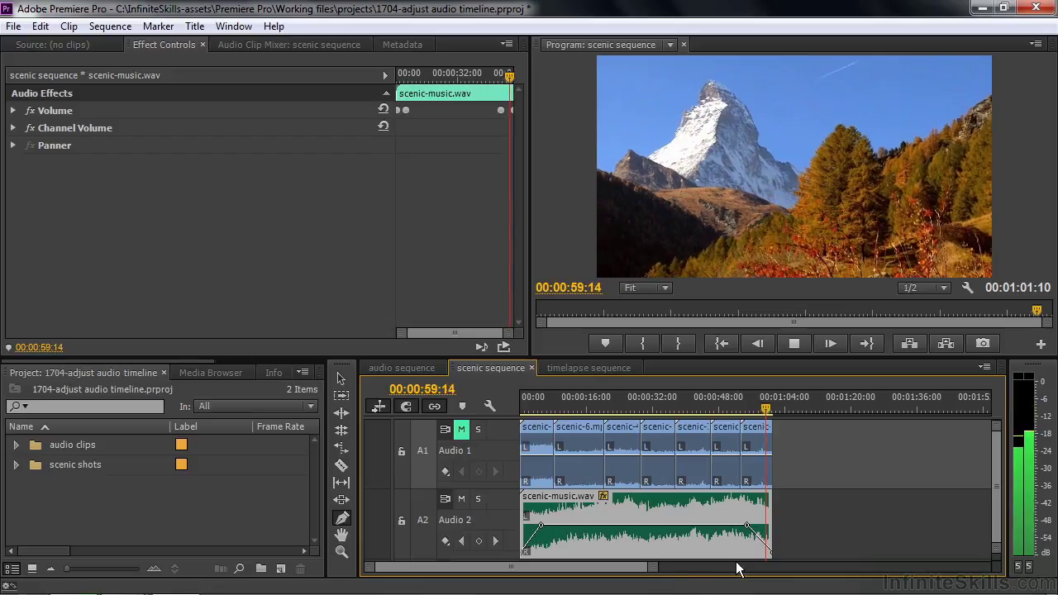
{"action": "key", "text": "space"}
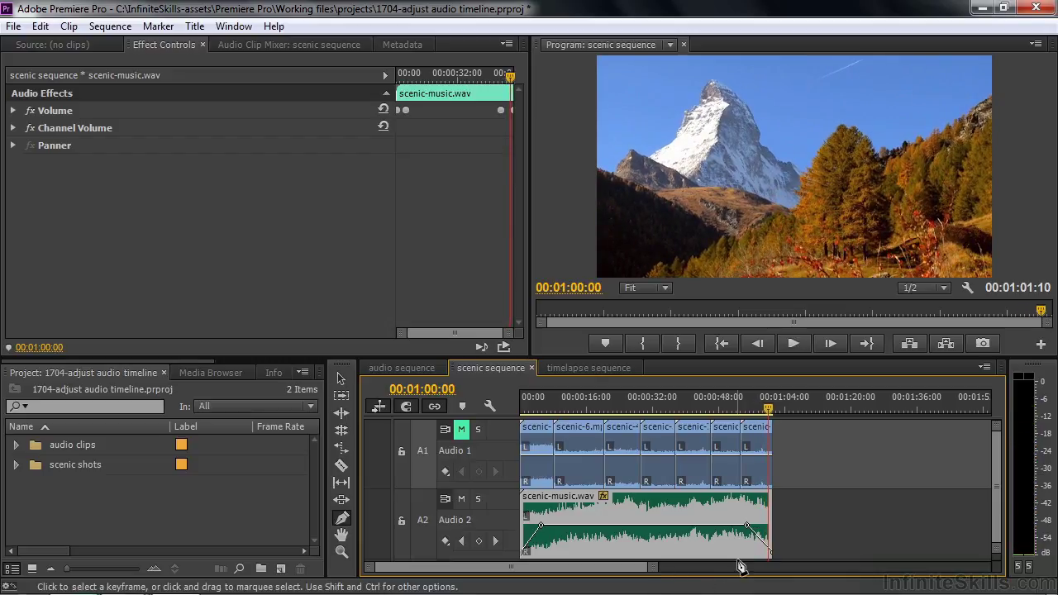
{"action": "mouse_move", "coordinate": [747, 526]}
{"action": "left_mouse_down"}
{"action": "mouse_move", "coordinate": [769, 522]}
{"action": "mouse_move", "coordinate": [756, 526]}
{"action": "left_mouse_up"}
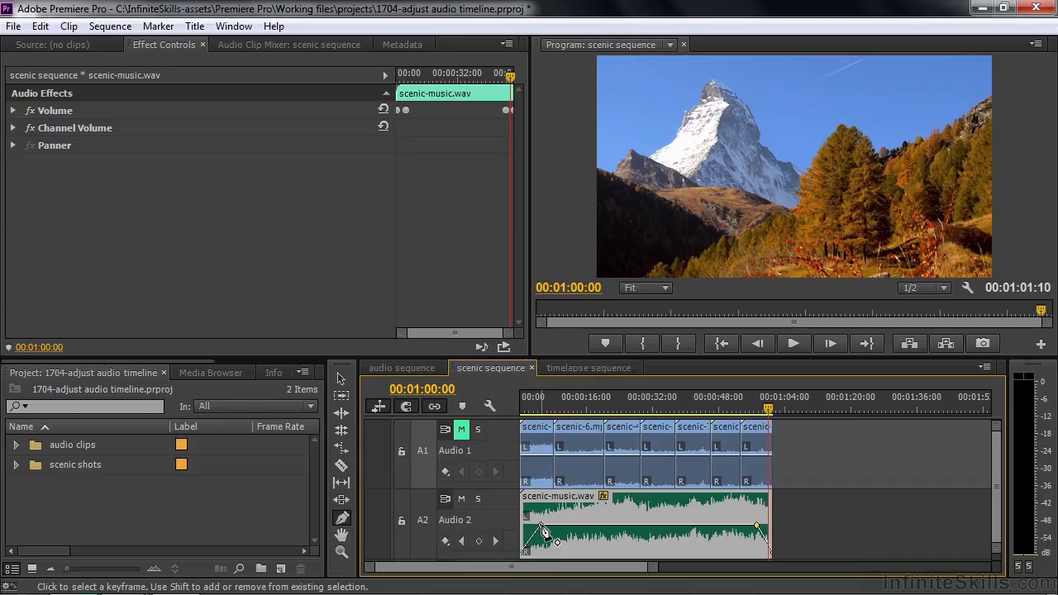
Lengthen the music's fade-in by moving its end keyframe to about 00:00:06:08, then delete that keyframe and add it back there
{"action": "left_click_drag", "start_coordinate": [542, 529], "coordinate": [546, 525]}
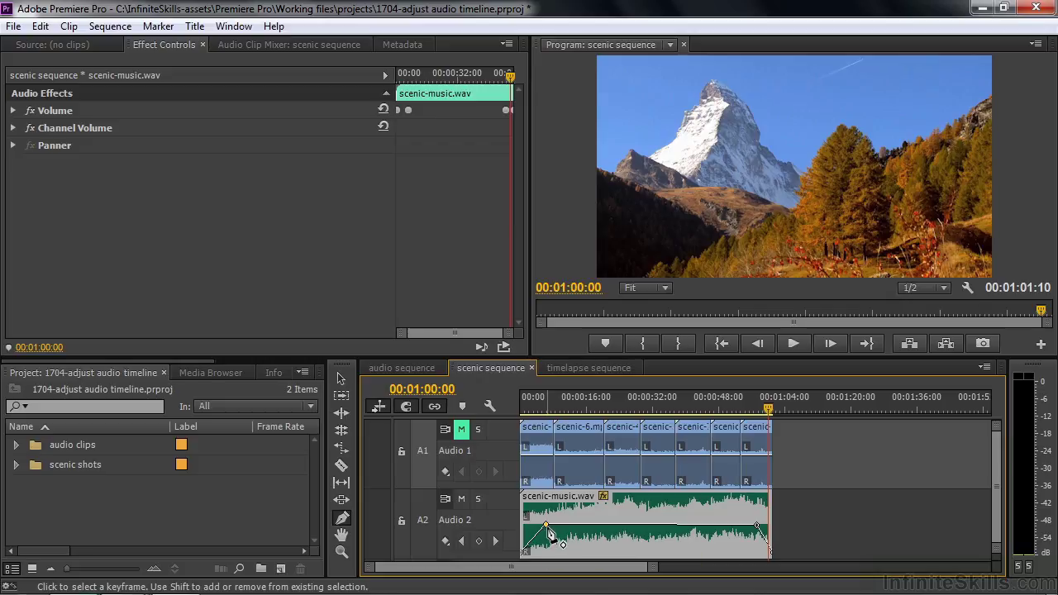
{"action": "key", "text": "Delete"}
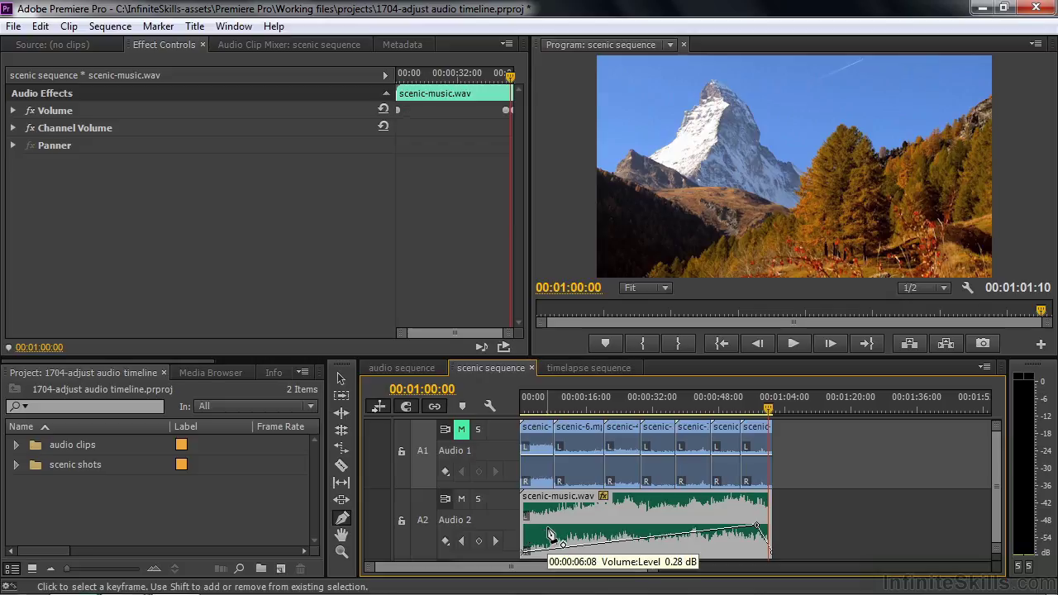
{"action": "left_click", "coordinate": [547, 528]}
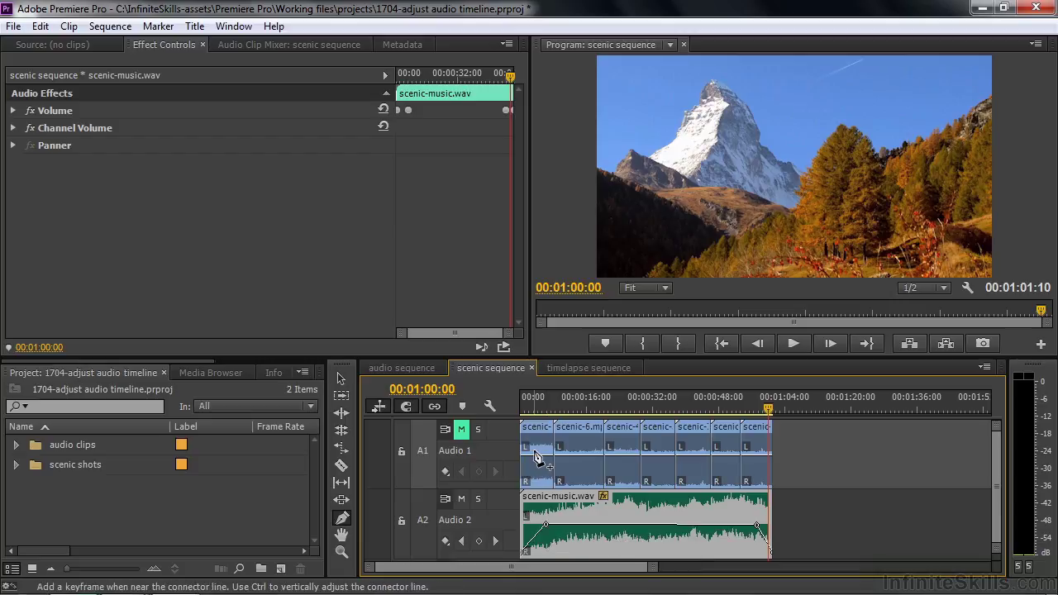
Unmute Audio 1 and play the sequence from the beginning to hear both audio tracks together
{"action": "left_click", "coordinate": [462, 430]}
{"action": "left_click", "coordinate": [524, 405]}
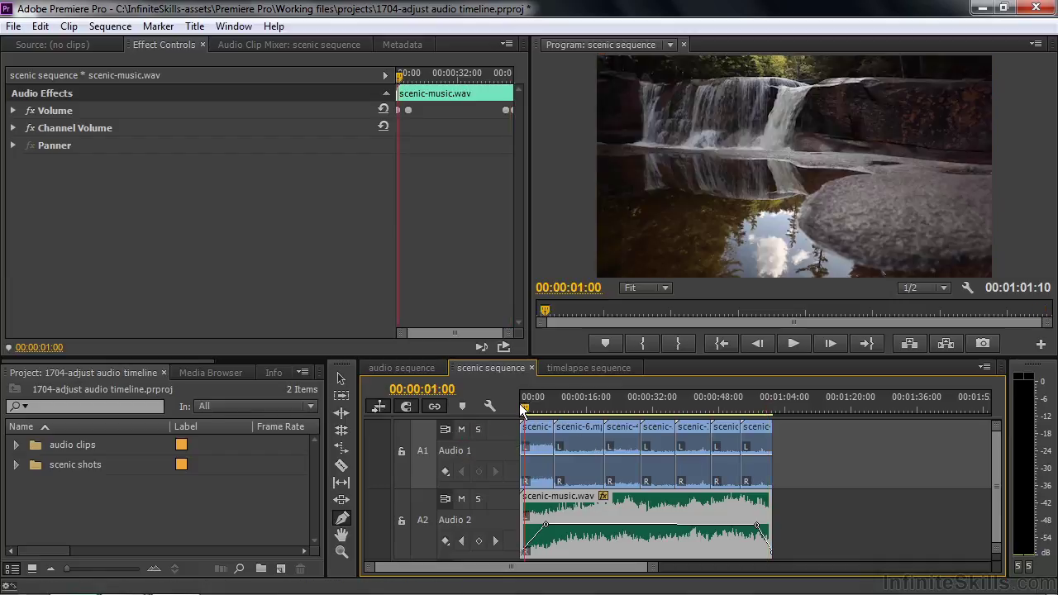
{"action": "left_click", "coordinate": [520, 406]}
{"action": "key", "text": "space"}
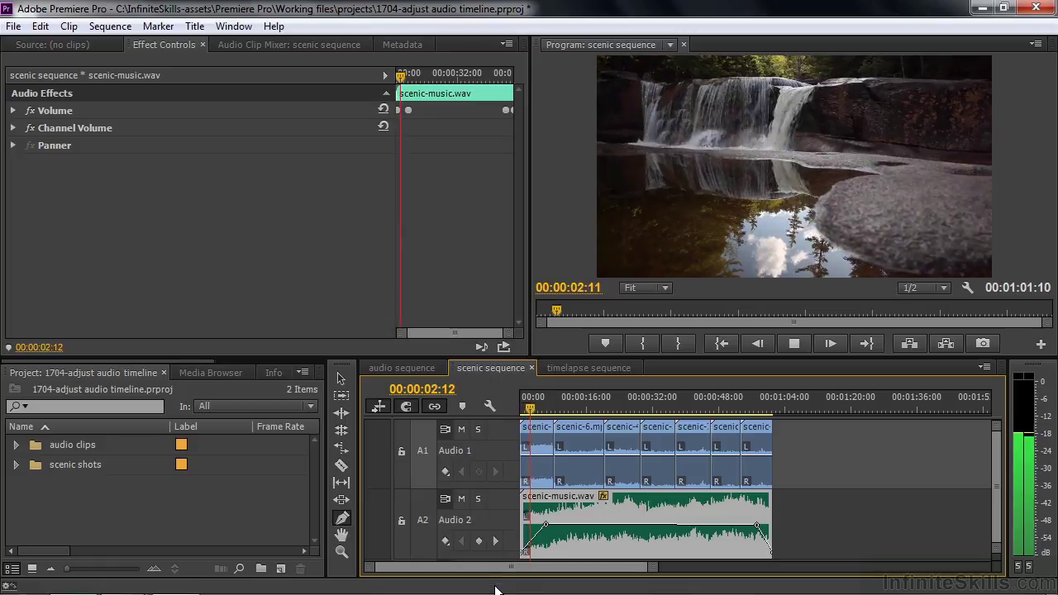
{"action": "key", "text": "space"}
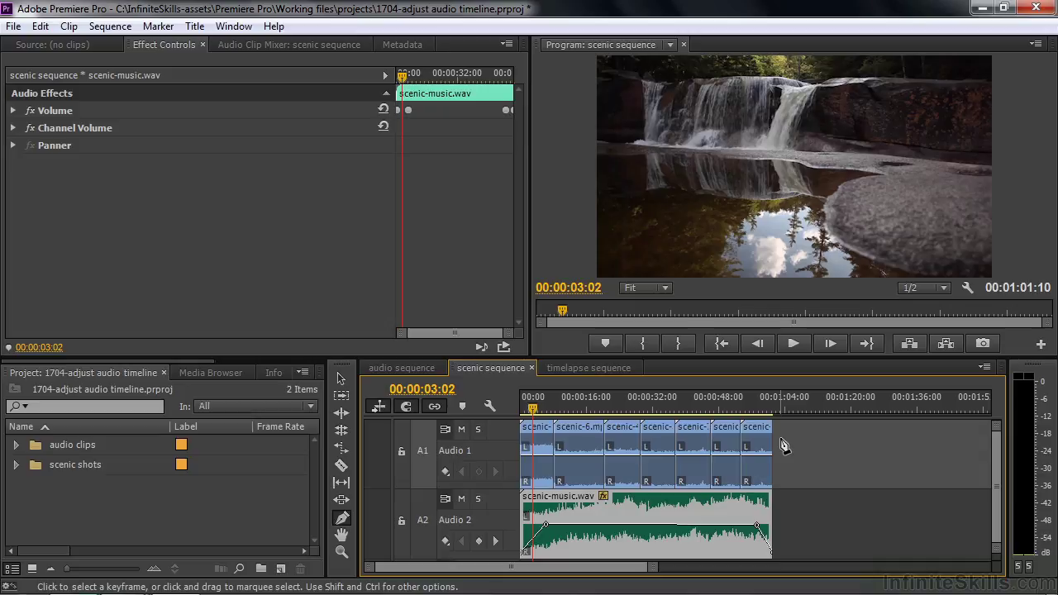
Switch Audio 1 to Track Keyframes and check which Track and Panner properties its keyframe line offers
{"action": "left_click", "coordinate": [445, 473]}
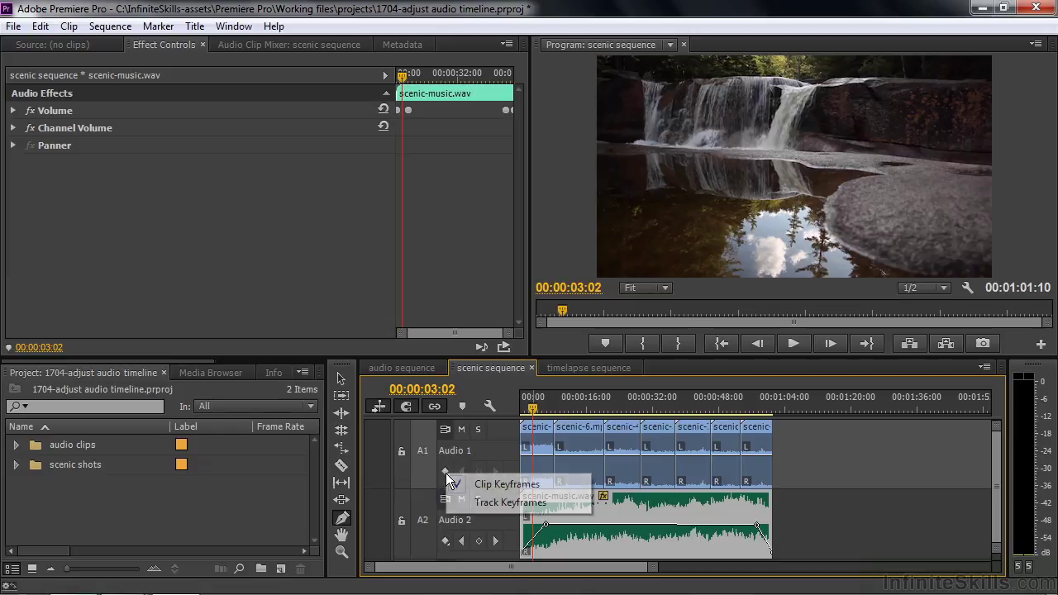
{"action": "left_click", "coordinate": [494, 503]}
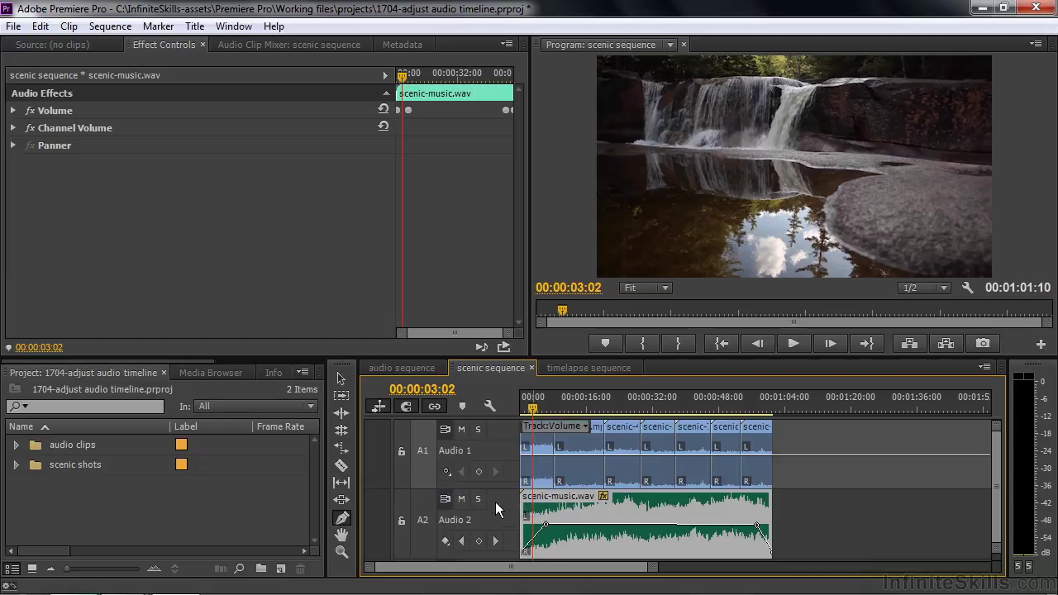
{"action": "left_click", "coordinate": [584, 426]}
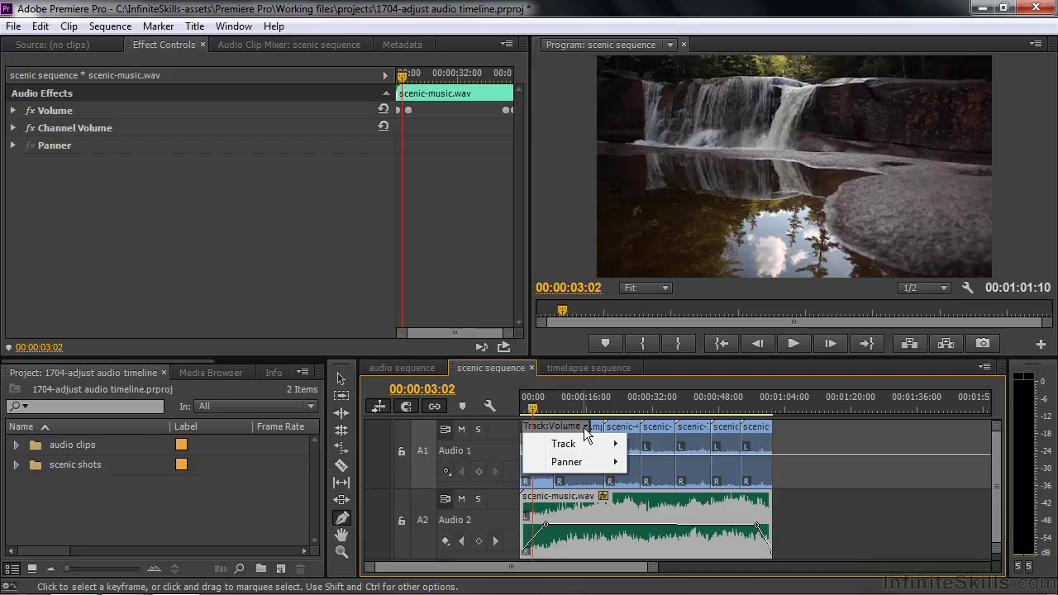
{"action": "key", "text": "Escape"}
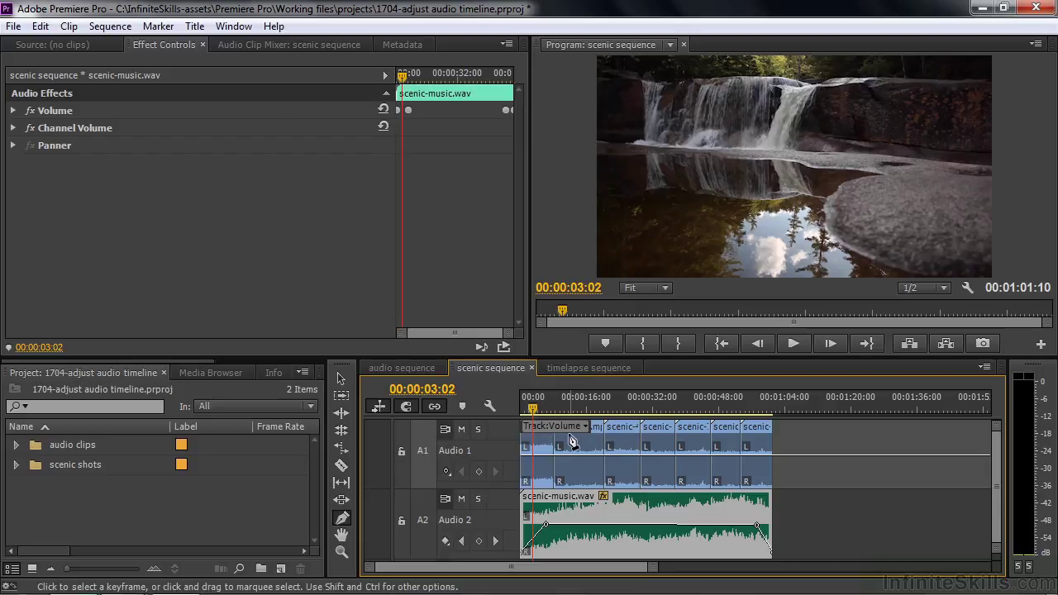
Open the Audio Track Mixer for the scenic sequence
{"action": "left_click", "coordinate": [234, 26]}
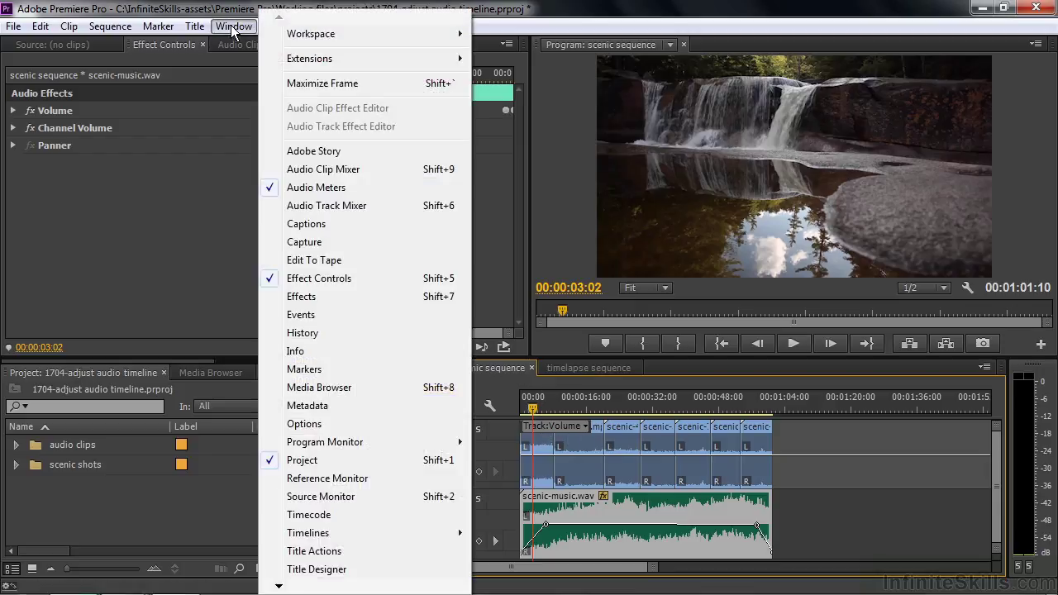
{"action": "left_click", "coordinate": [333, 208]}
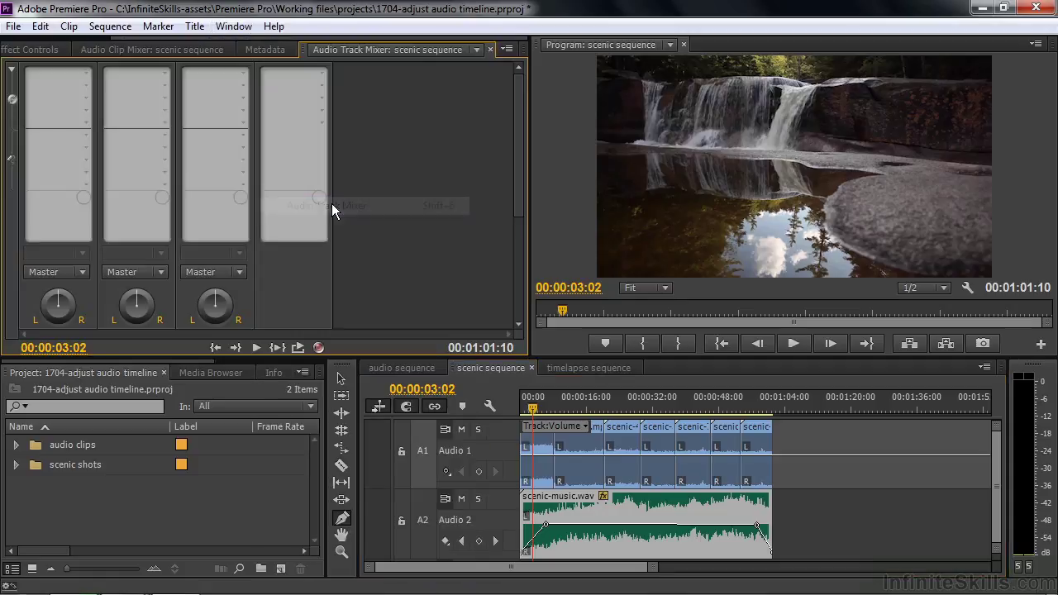
{"action": "left_click", "coordinate": [85, 77]}
{"action": "left_click", "coordinate": [410, 126]}
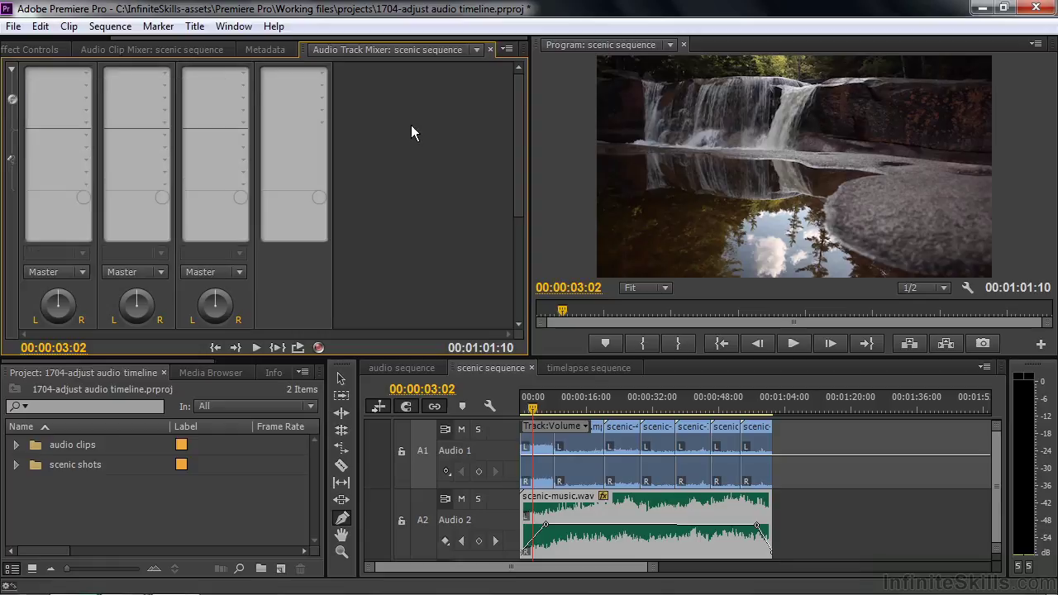
Close the Audio Track Mixer and switch to the Selection tool
{"action": "left_click", "coordinate": [584, 426]}
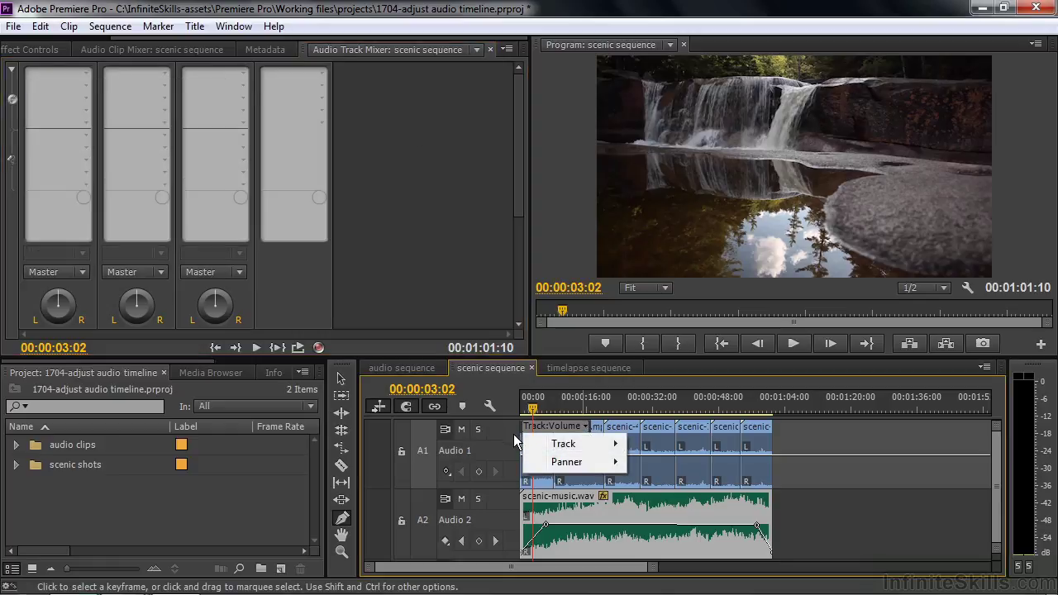
{"action": "left_click", "coordinate": [491, 49]}
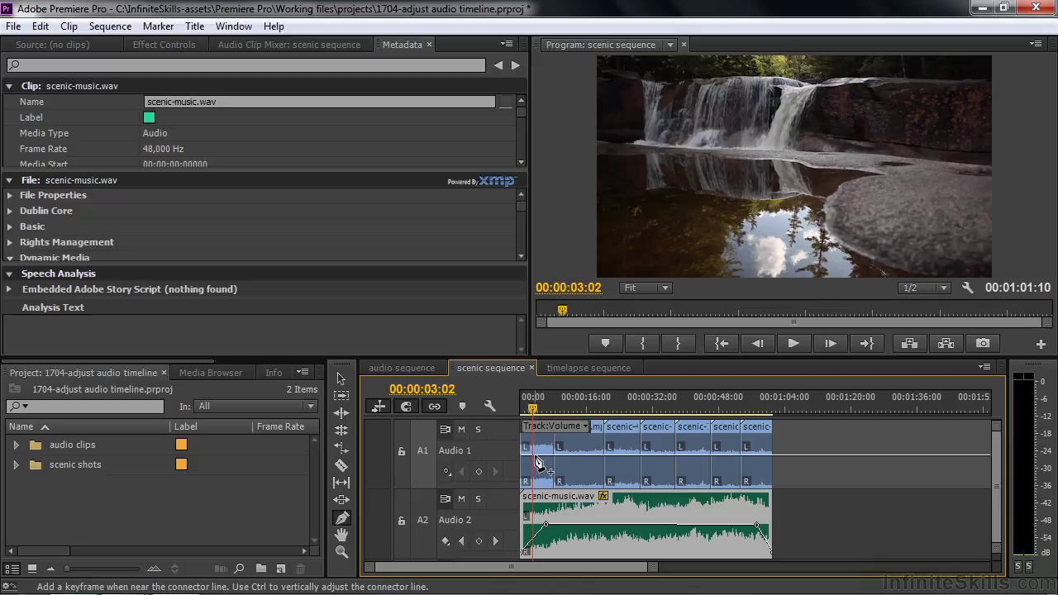
{"action": "left_click", "coordinate": [342, 379]}
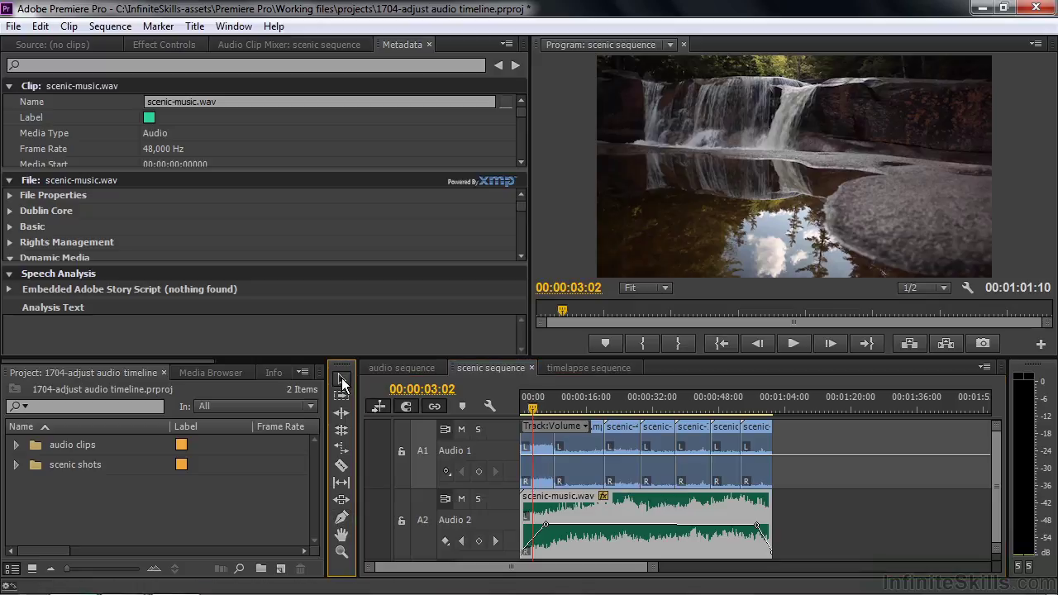
Fade in Audio 1 with track volume keyframes at 00:00:03:02 and at 00:00:00:00 with -oo dB, and play it from the start
{"action": "left_click", "coordinate": [480, 470]}
{"action": "left_click_drag", "start_coordinate": [535, 413], "coordinate": [528, 414]}
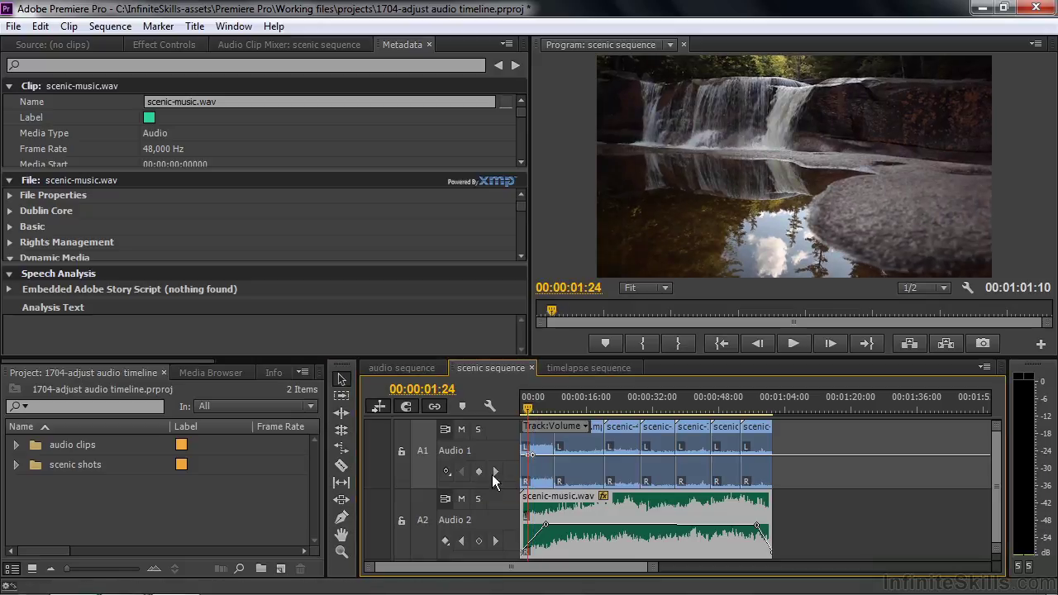
{"action": "left_click_drag", "start_coordinate": [529, 455], "coordinate": [524, 486]}
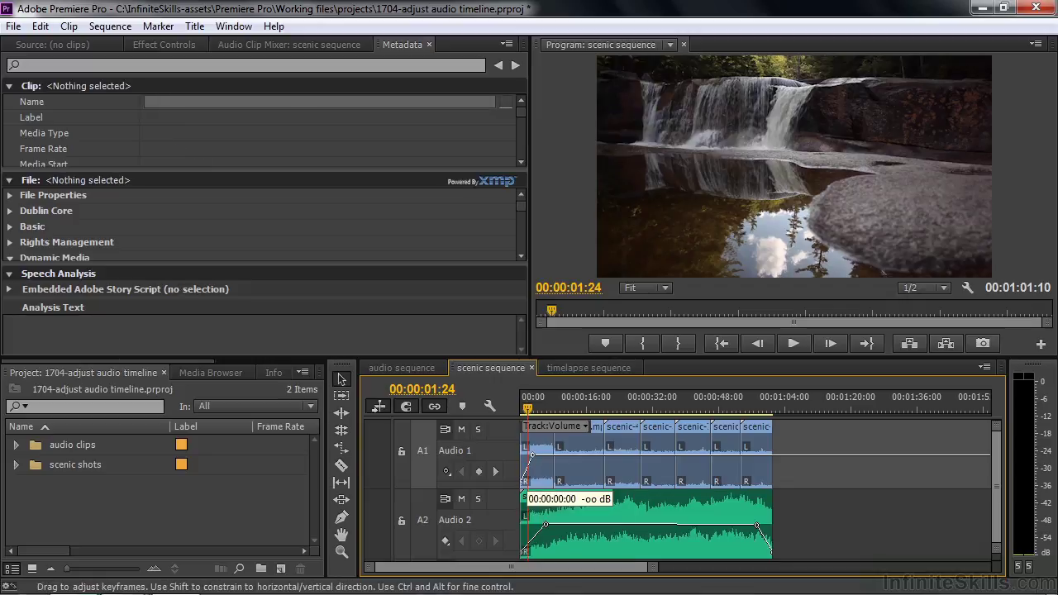
{"action": "key", "text": "Home"}
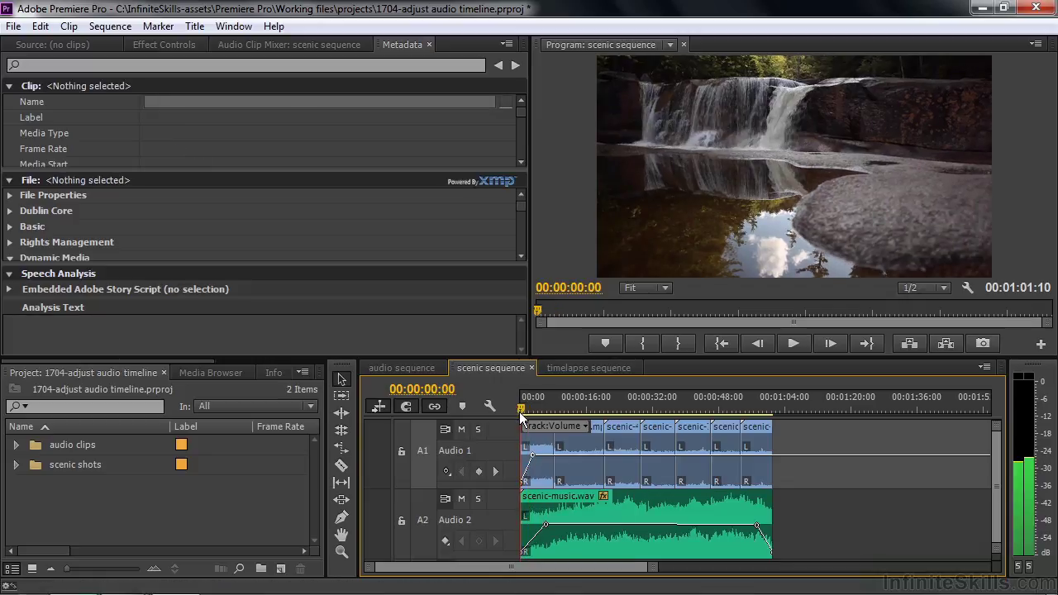
{"action": "key", "text": "space"}
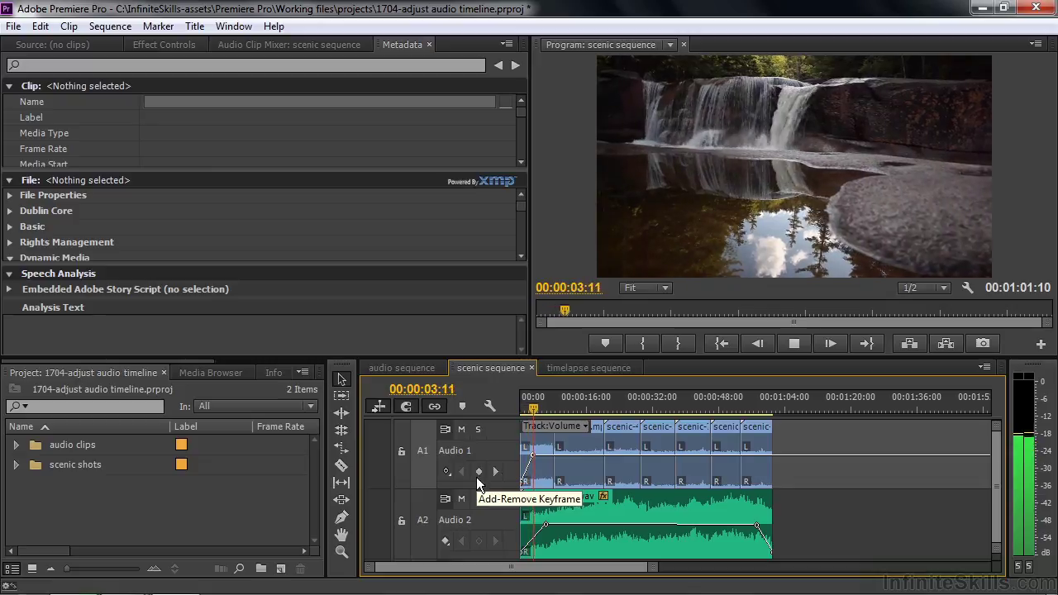
{"action": "key", "text": "space"}
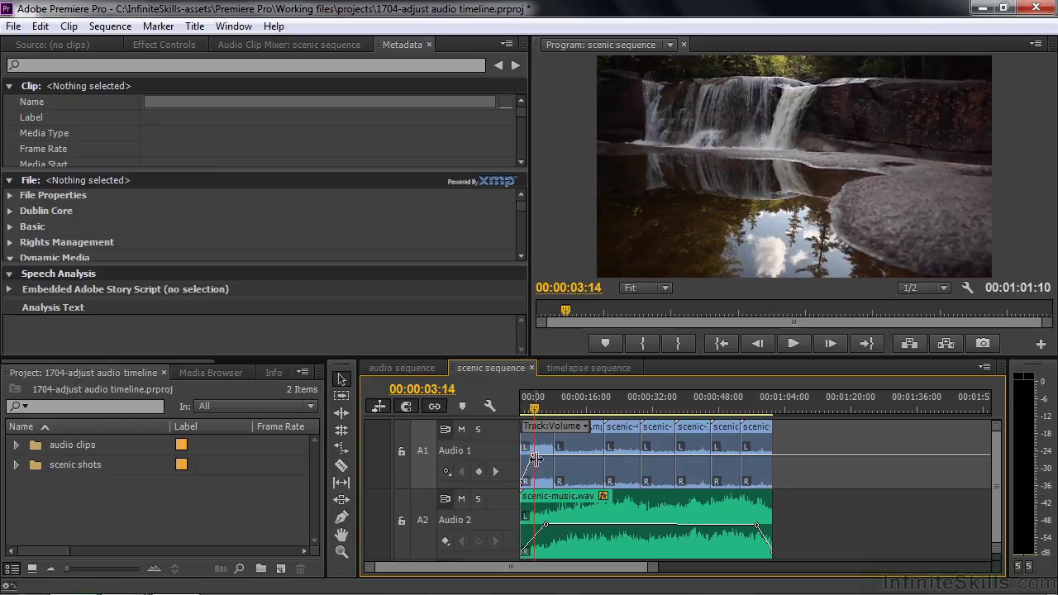
Lower Audio 1's track volume slightly at the fade-in's end keyframe, and play from there and across the first cut to check the level
{"action": "left_click_drag", "start_coordinate": [534, 459], "coordinate": [533, 465]}
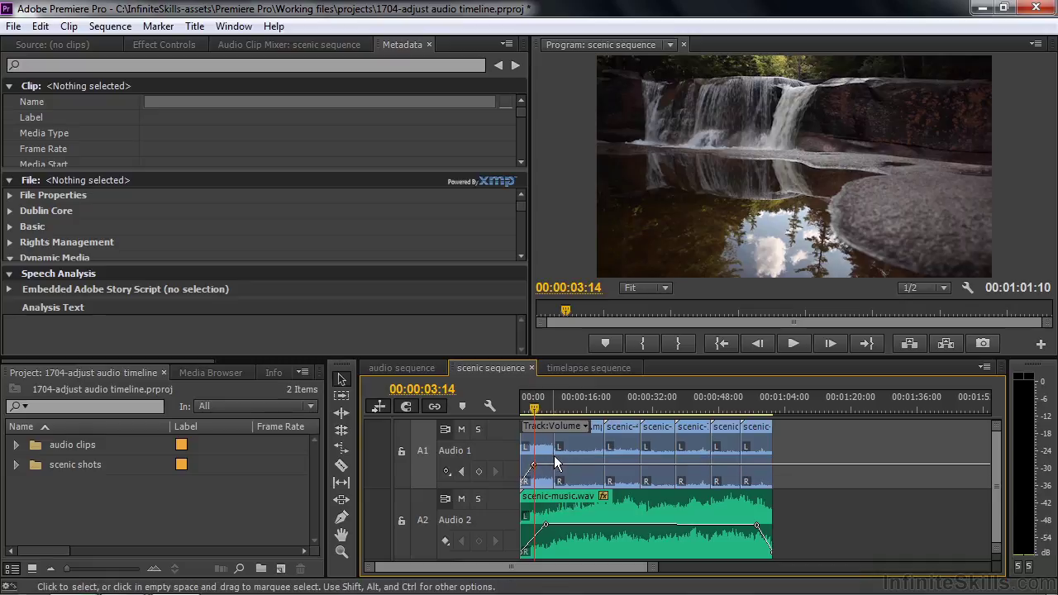
{"action": "key", "text": "space"}
{"action": "key", "text": "space"}
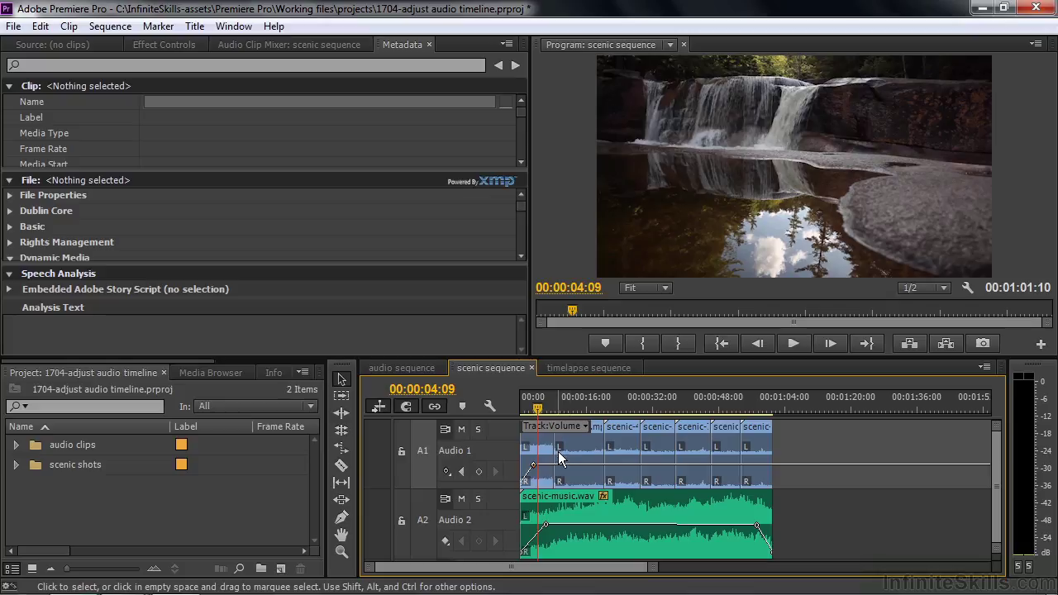
{"action": "left_click_drag", "start_coordinate": [543, 411], "coordinate": [554, 411]}
{"action": "key", "text": "space"}
{"action": "key", "text": "space"}
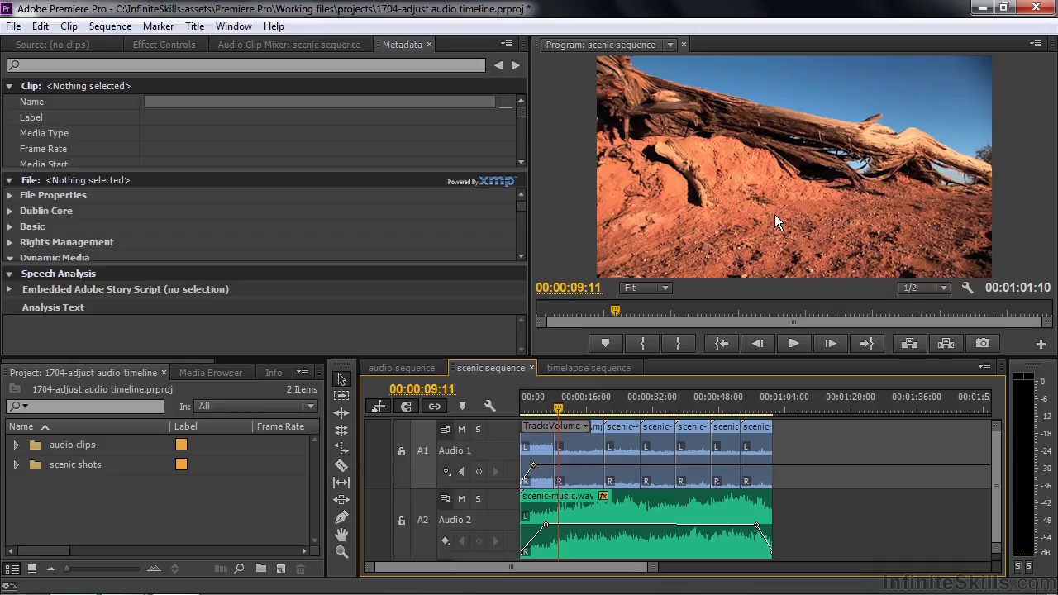
Fade out Audio 1 at the end of the sequence with two track volume keyframes, and play the ending
{"action": "left_click", "coordinate": [753, 466], "text": "ctrl"}
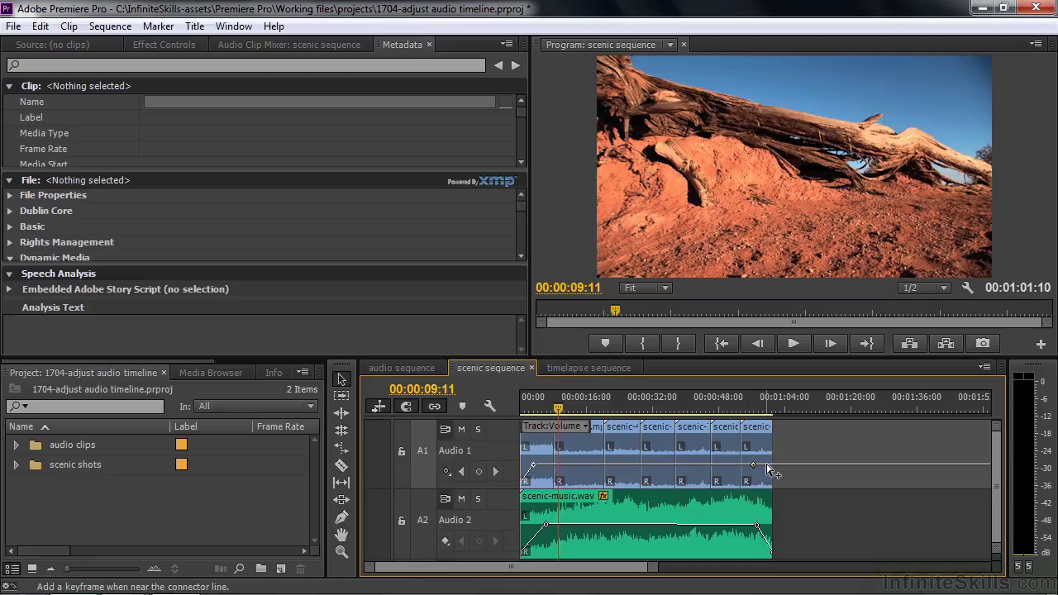
{"action": "left_click_drag", "start_coordinate": [765, 469], "coordinate": [774, 494]}
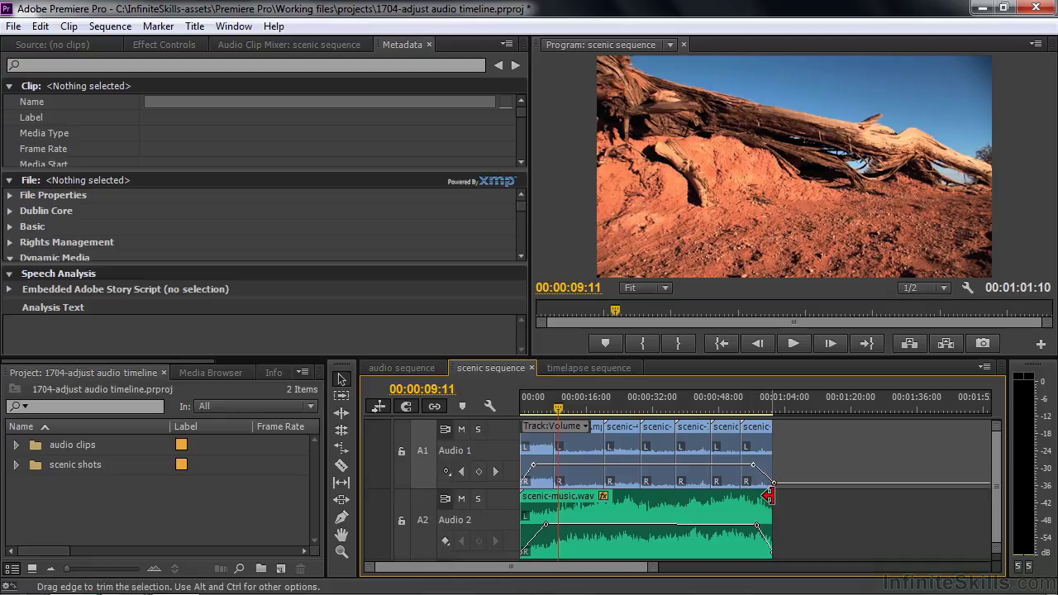
{"action": "left_click", "coordinate": [753, 410]}
{"action": "key", "text": "space"}
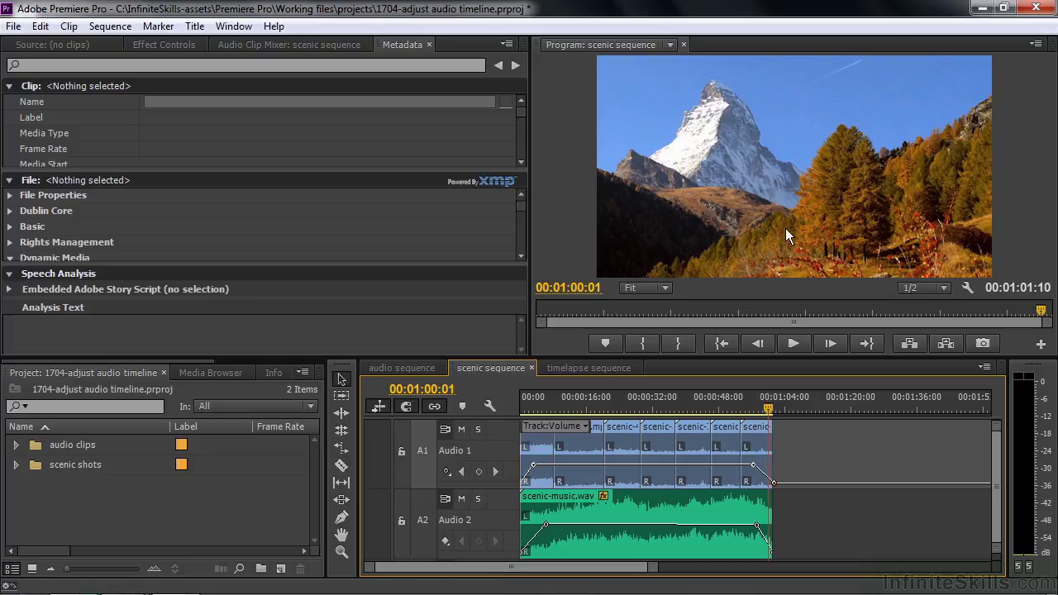
Move the music's fade-out earlier so it finishes before Audio 1 starts fading, and play from 00:00:53:10
{"action": "left_click_drag", "start_coordinate": [752, 523], "coordinate": [749, 552]}
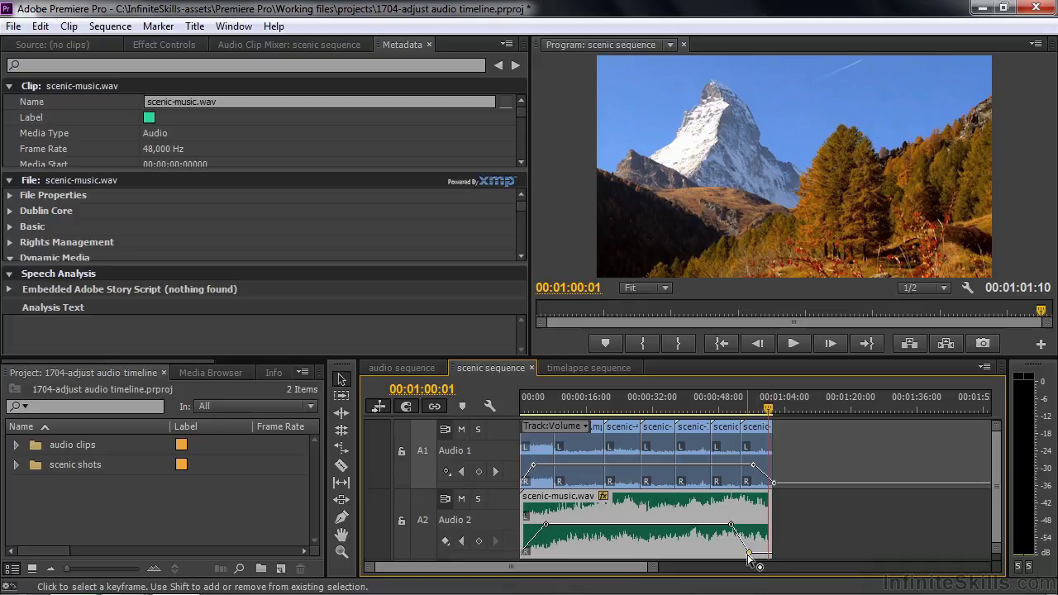
{"action": "left_click", "coordinate": [742, 400]}
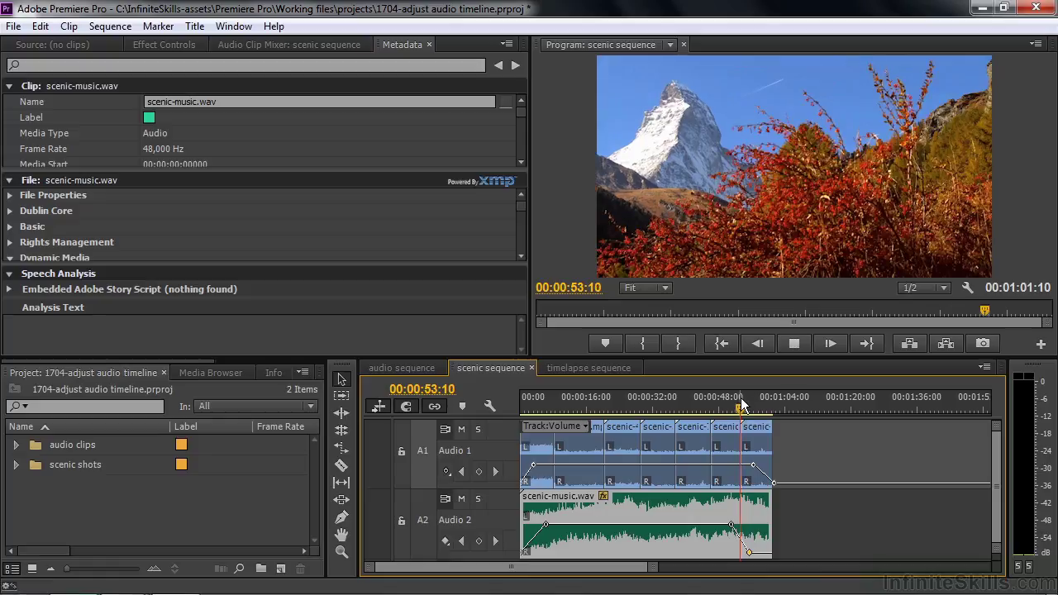
{"action": "key", "text": "space"}
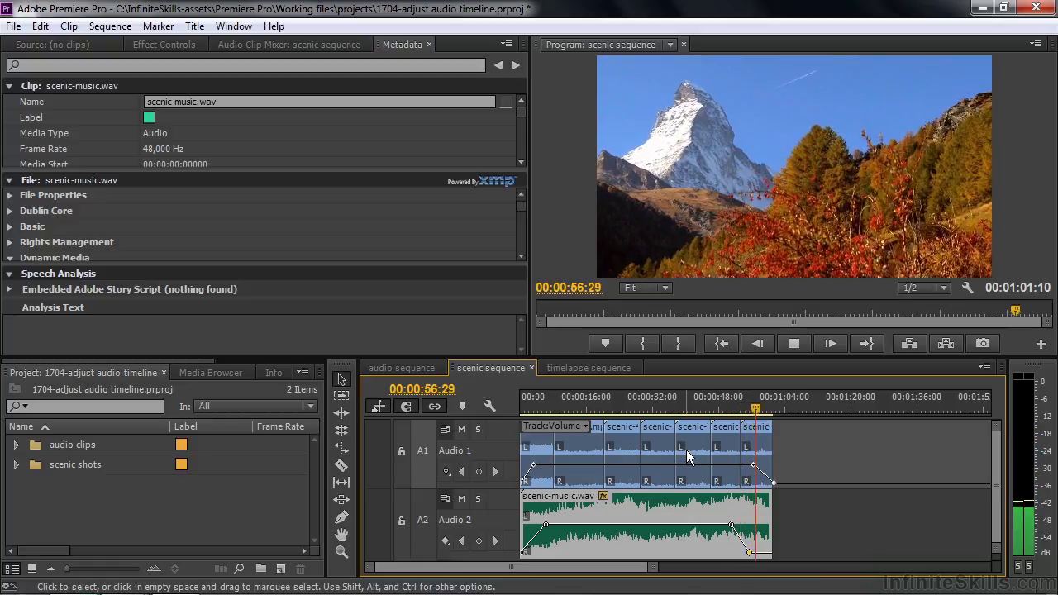
{"action": "key", "text": "space"}
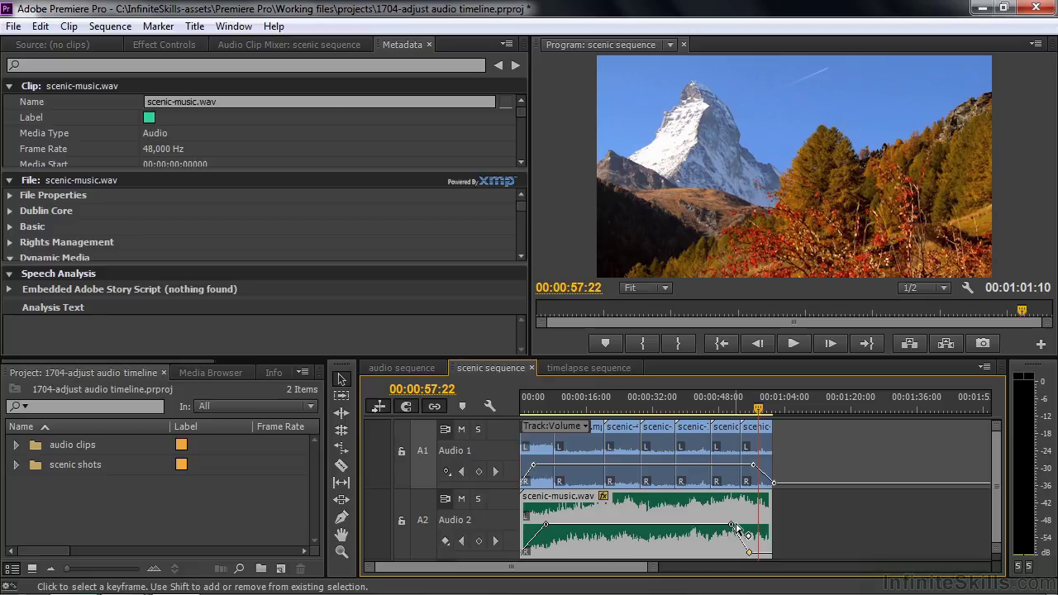
Open the timelapse sequence and enlarge Audio 1 and Audio 2 to show the wind and thunder waveforms
{"action": "left_click", "coordinate": [609, 368]}
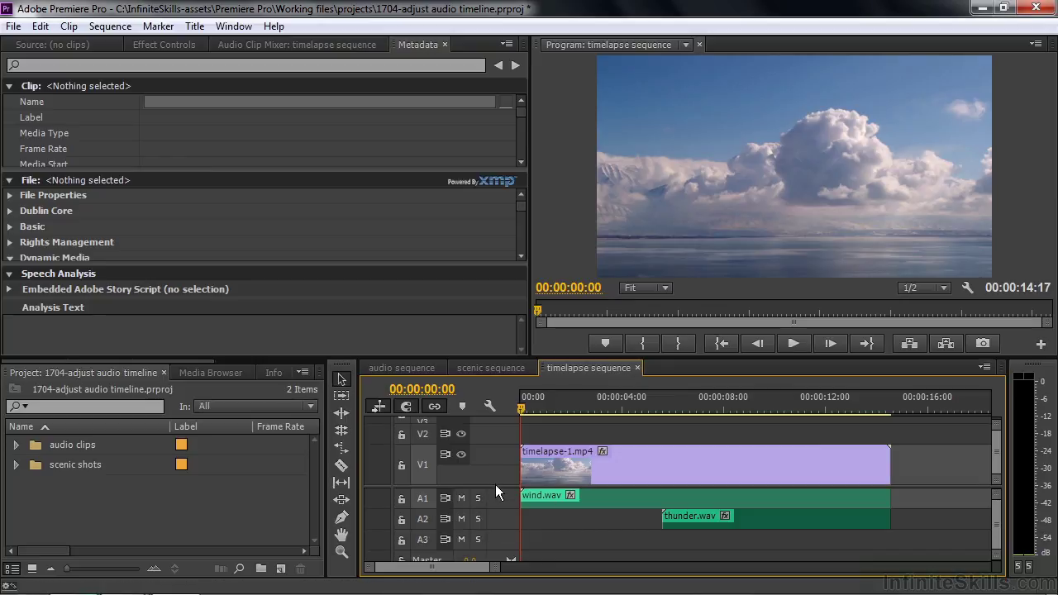
{"action": "left_click_drag", "start_coordinate": [496, 487], "coordinate": [502, 432]}
{"action": "left_click_drag", "start_coordinate": [497, 474], "coordinate": [498, 512]}
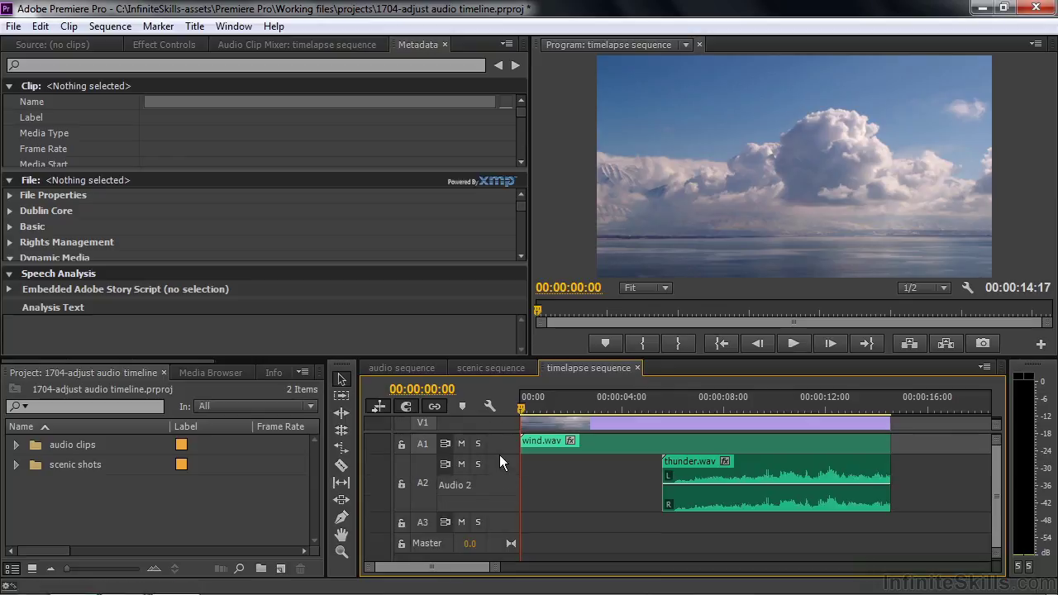
{"action": "left_click_drag", "start_coordinate": [499, 455], "coordinate": [505, 494]}
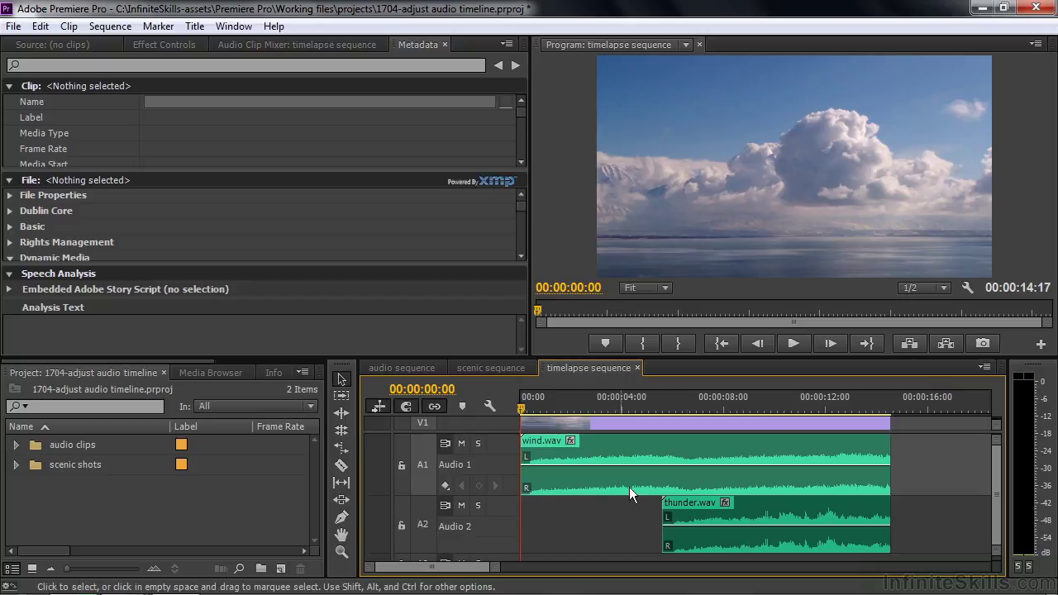
Play the timelapse sequence from 00:00:07:15 to hear the wind and thunder together
{"action": "left_click", "coordinate": [711, 402]}
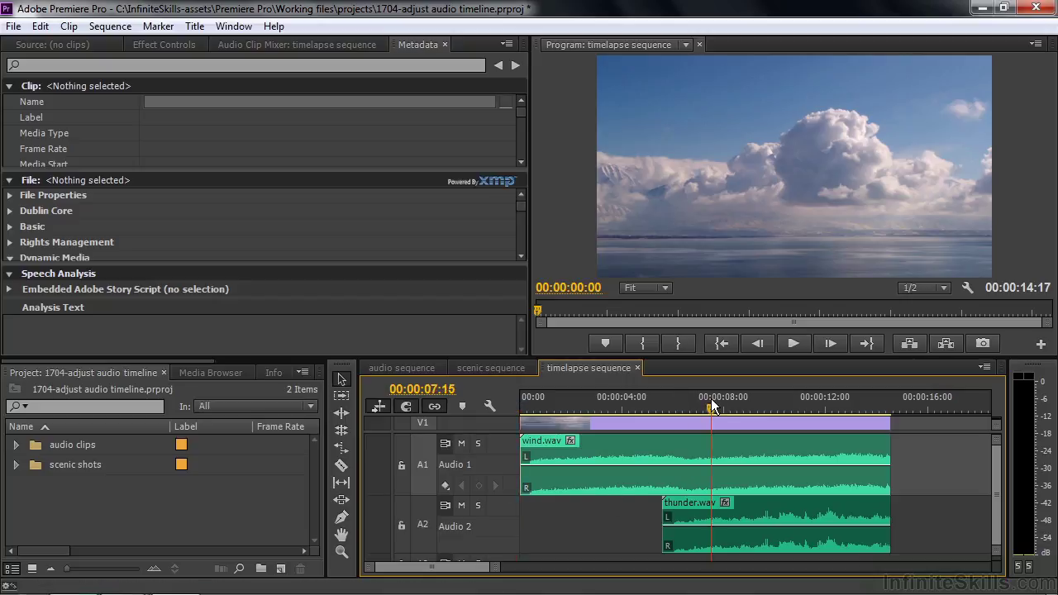
{"action": "key", "text": "space"}
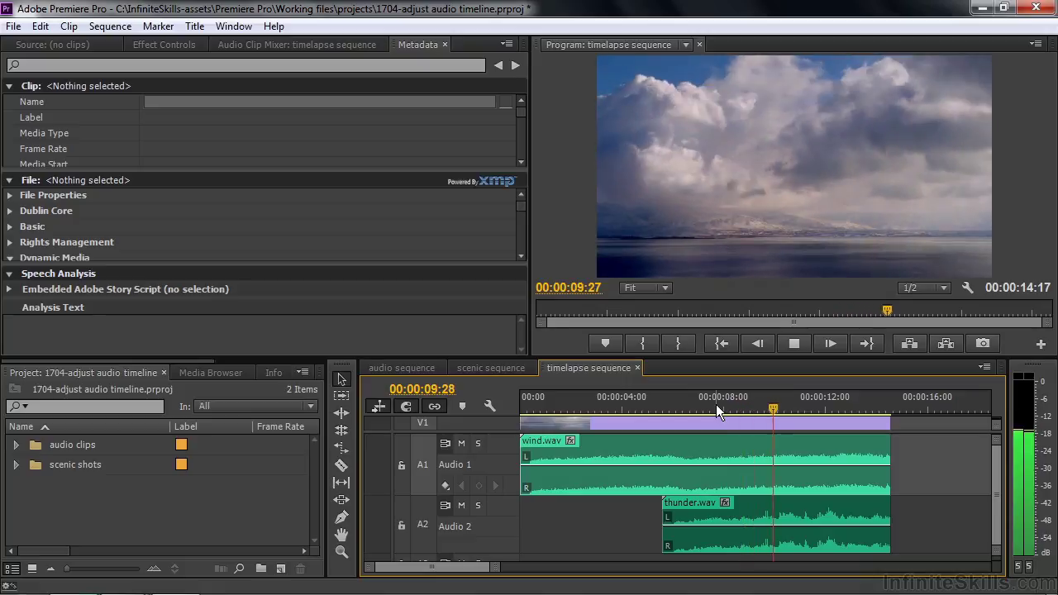
{"action": "key", "text": "space"}
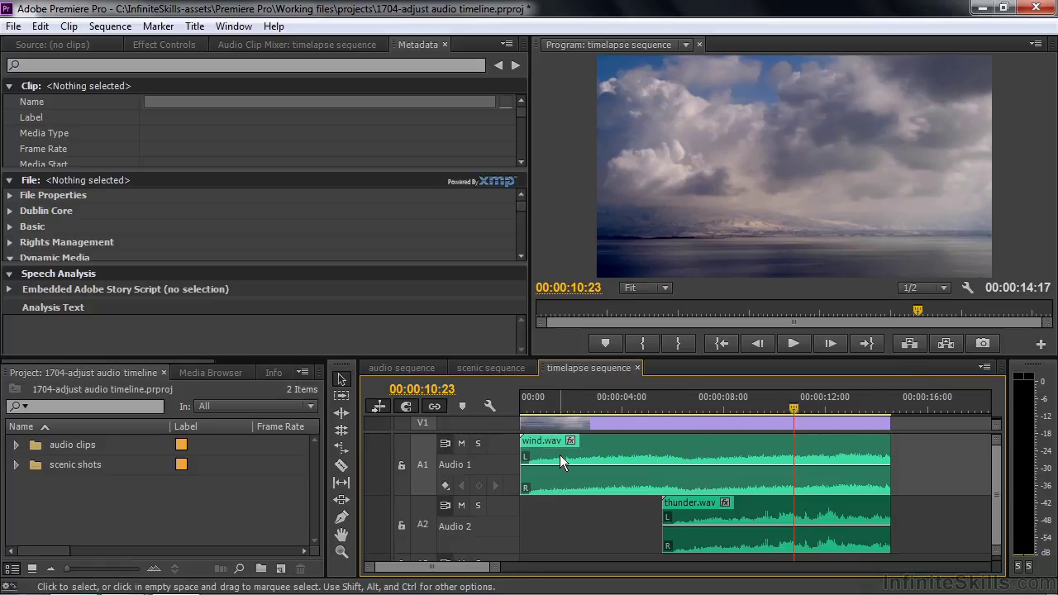
Select wind.wav and expand its Volume effect and Level property in Effect Controls
{"action": "left_click", "coordinate": [623, 445]}
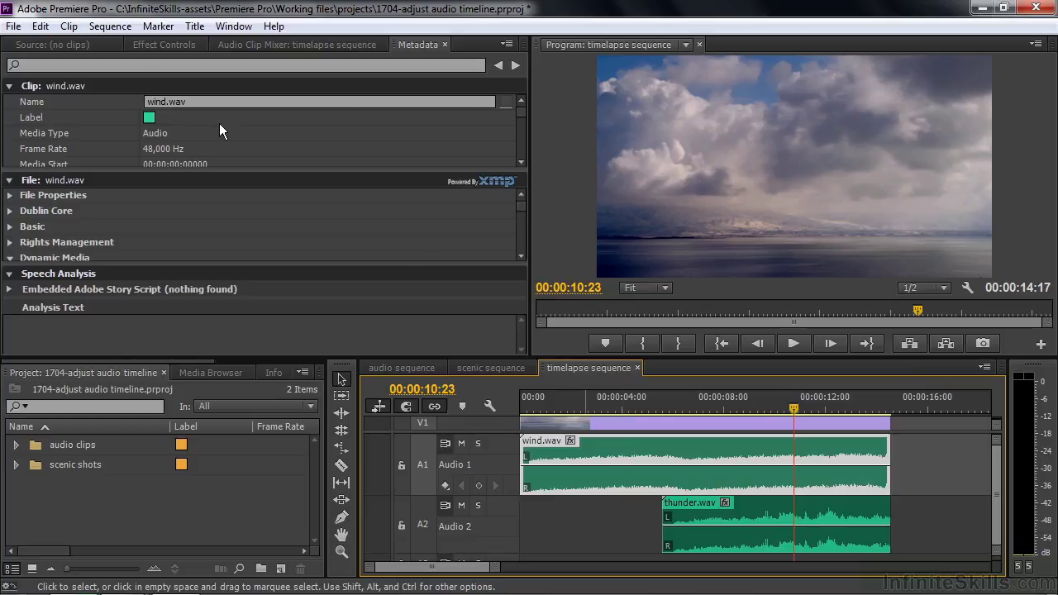
{"action": "left_click", "coordinate": [169, 47]}
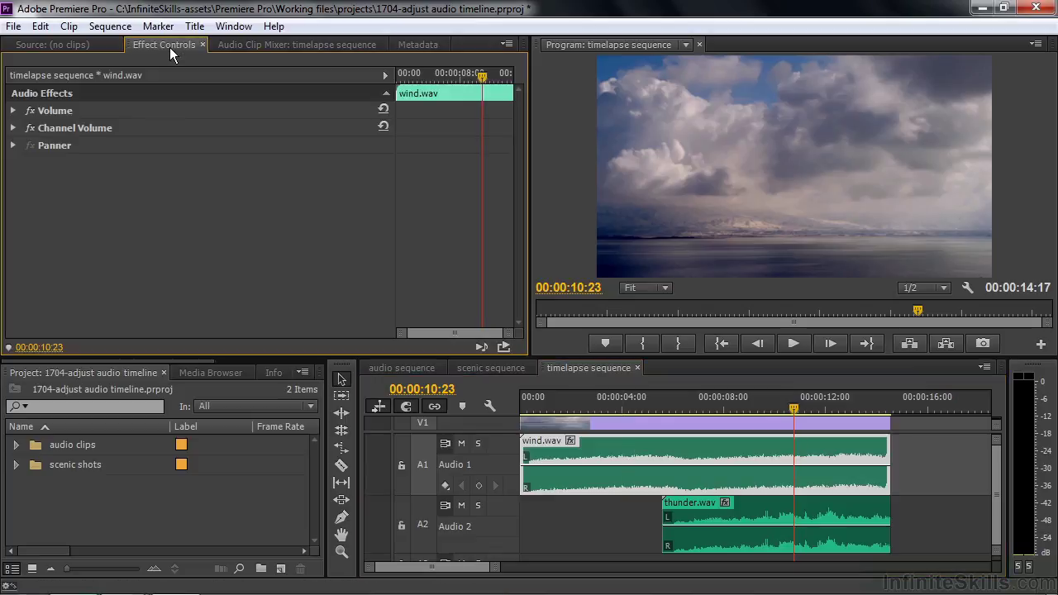
{"action": "left_click", "coordinate": [14, 110]}
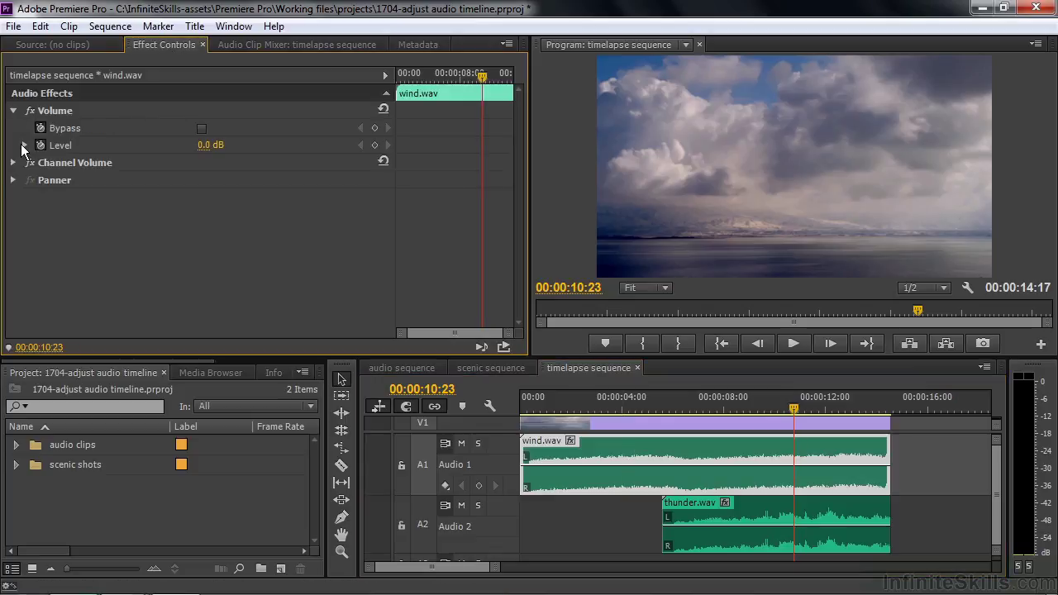
{"action": "left_click", "coordinate": [24, 145]}
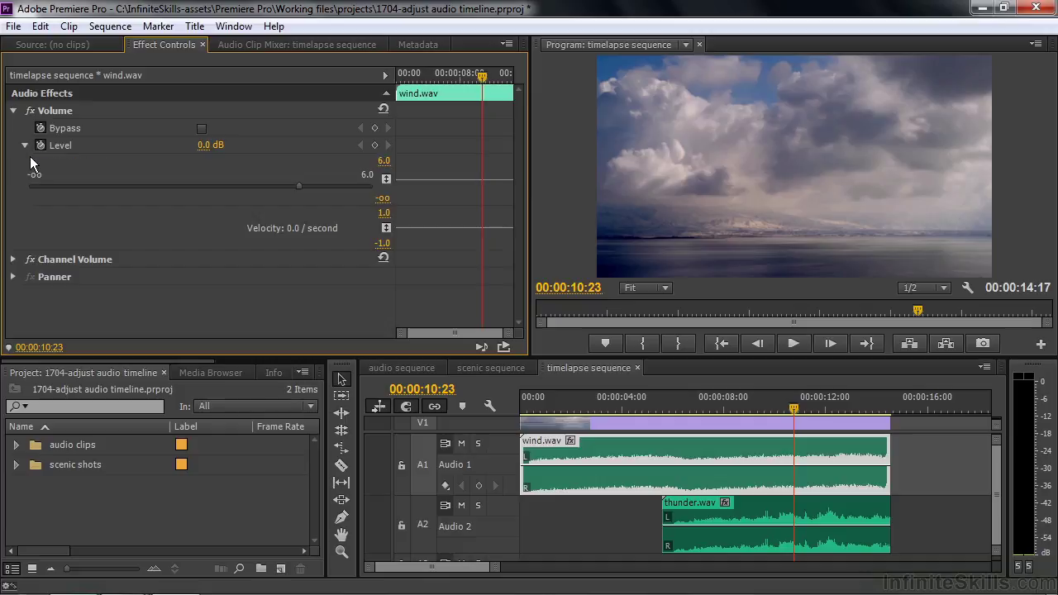
Add volume keyframes to wind.wav that fade it in from its start to about 00:00:01:28 and fade it out at its end
{"action": "left_click", "coordinate": [570, 466], "text": "ctrl"}
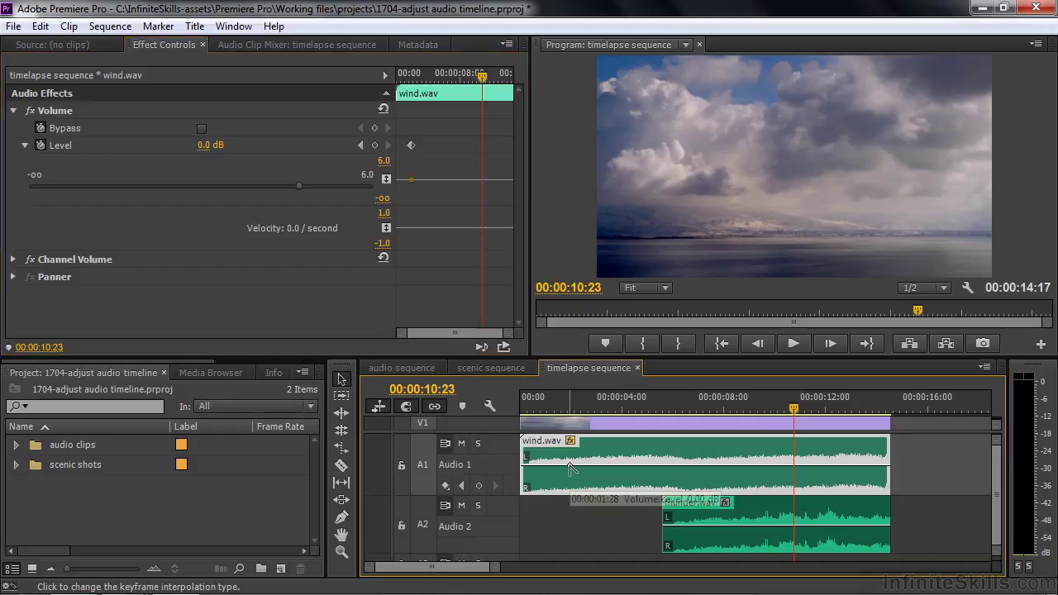
{"action": "left_click", "coordinate": [544, 469], "text": "ctrl"}
{"action": "left_click_drag", "start_coordinate": [544, 470], "coordinate": [523, 488]}
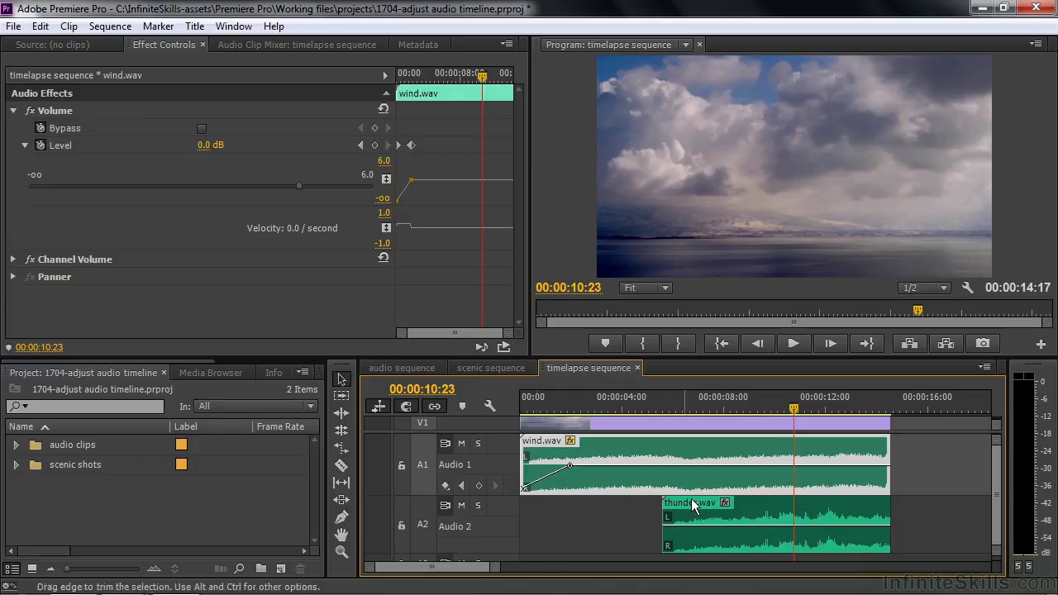
{"action": "left_click", "coordinate": [850, 467], "text": "ctrl"}
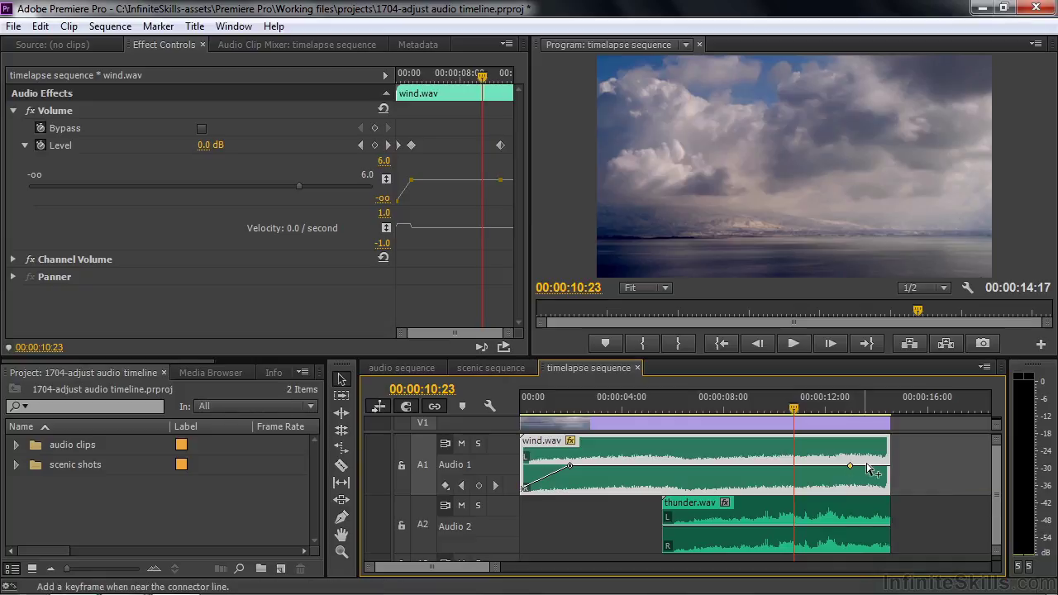
{"action": "left_click_drag", "start_coordinate": [874, 472], "coordinate": [888, 488]}
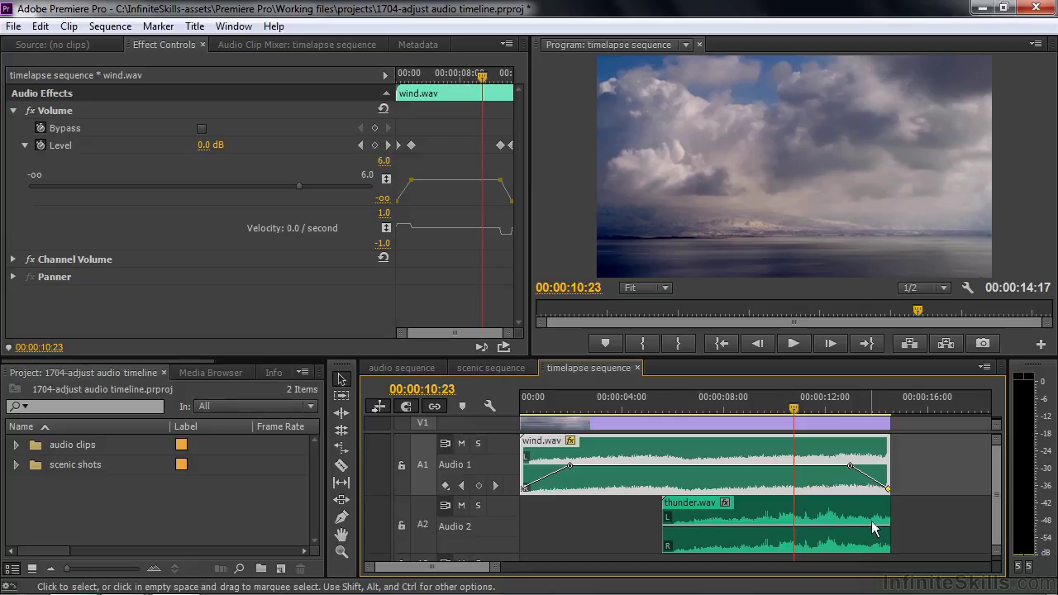
Enlarge Audio 2, show the Panner Balance keyframes on thunder.wav, and select the clip
{"action": "mouse_move", "coordinate": [995, 510]}
{"action": "left_mouse_down"}
{"action": "mouse_move", "coordinate": [999, 527]}
{"action": "mouse_move", "coordinate": [999, 514]}
{"action": "left_mouse_up"}
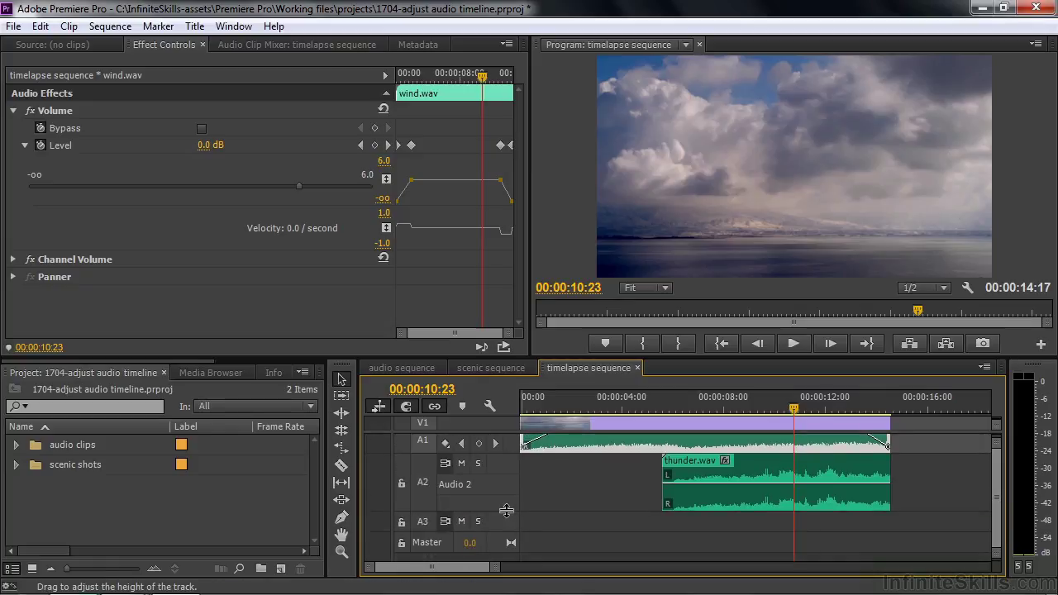
{"action": "left_click_drag", "start_coordinate": [507, 513], "coordinate": [508, 541]}
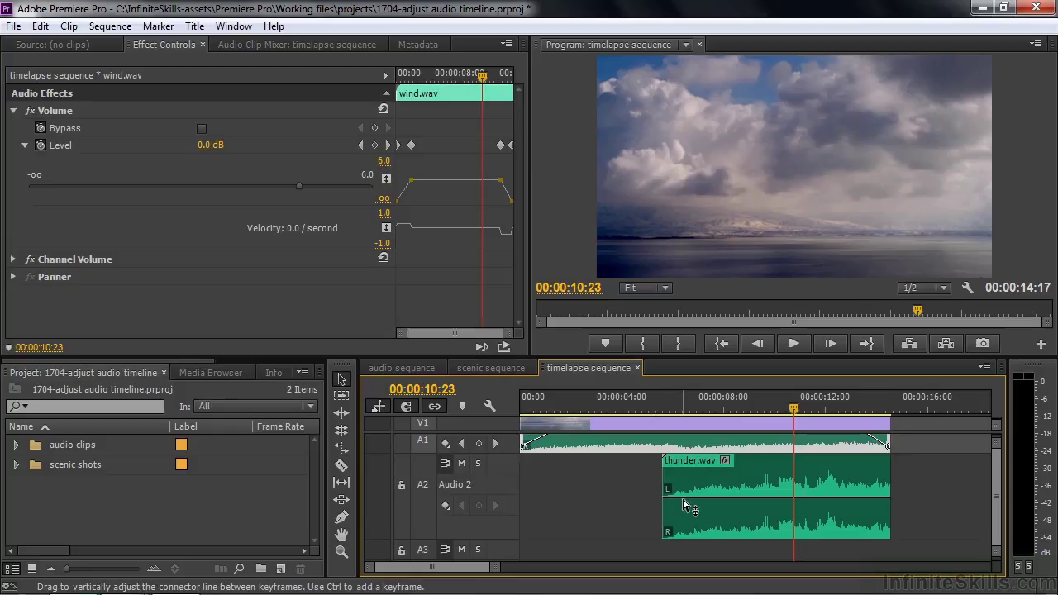
{"action": "mouse_move", "coordinate": [684, 506]}
{"action": "left_click", "coordinate": [725, 461]}
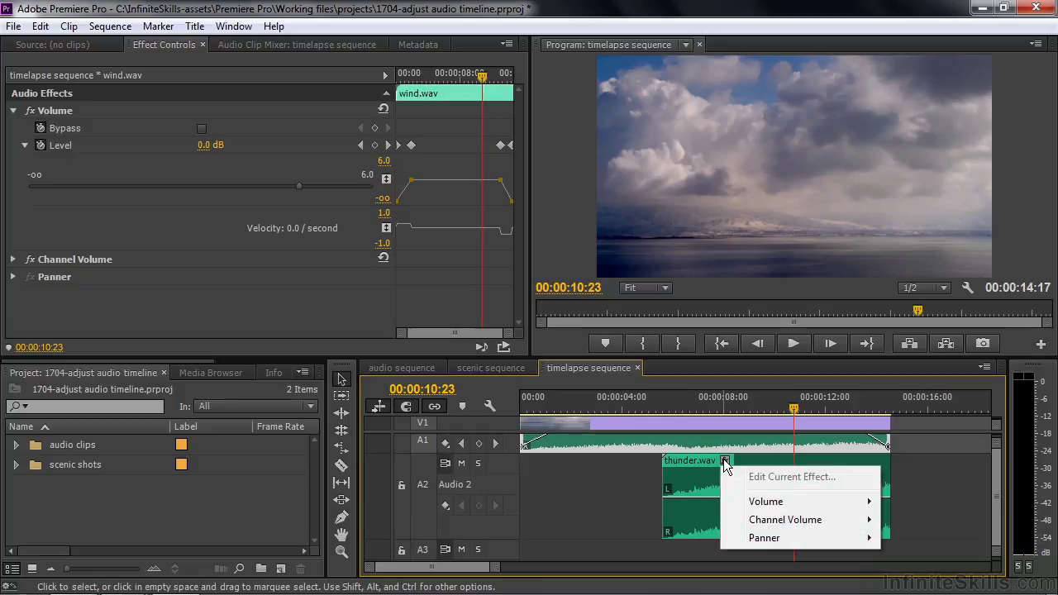
{"action": "mouse_move", "coordinate": [762, 538]}
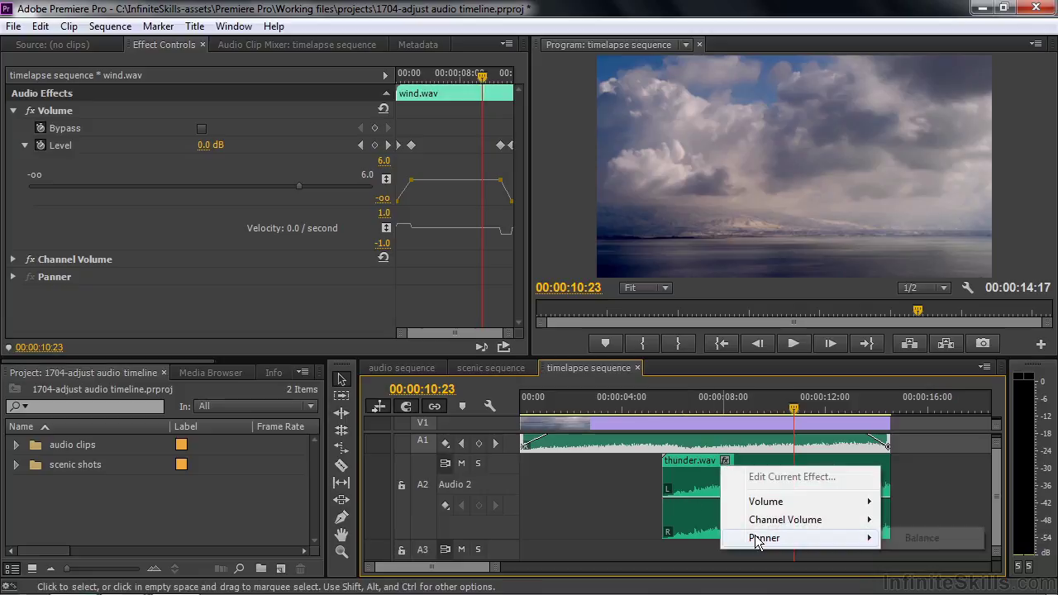
{"action": "mouse_move", "coordinate": [757, 504]}
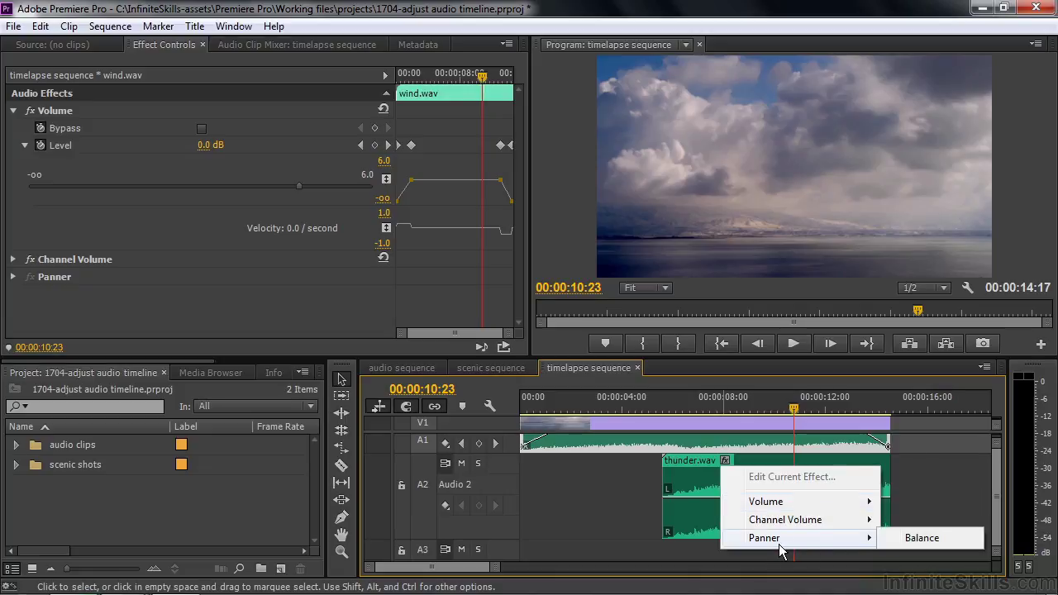
{"action": "left_click", "coordinate": [926, 540]}
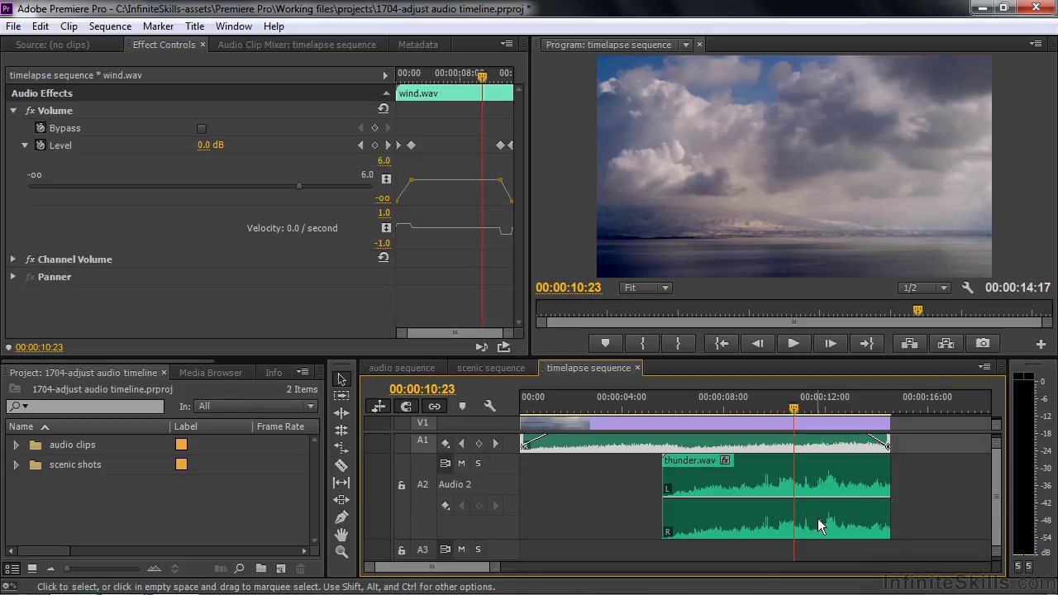
{"action": "left_click", "coordinate": [725, 463]}
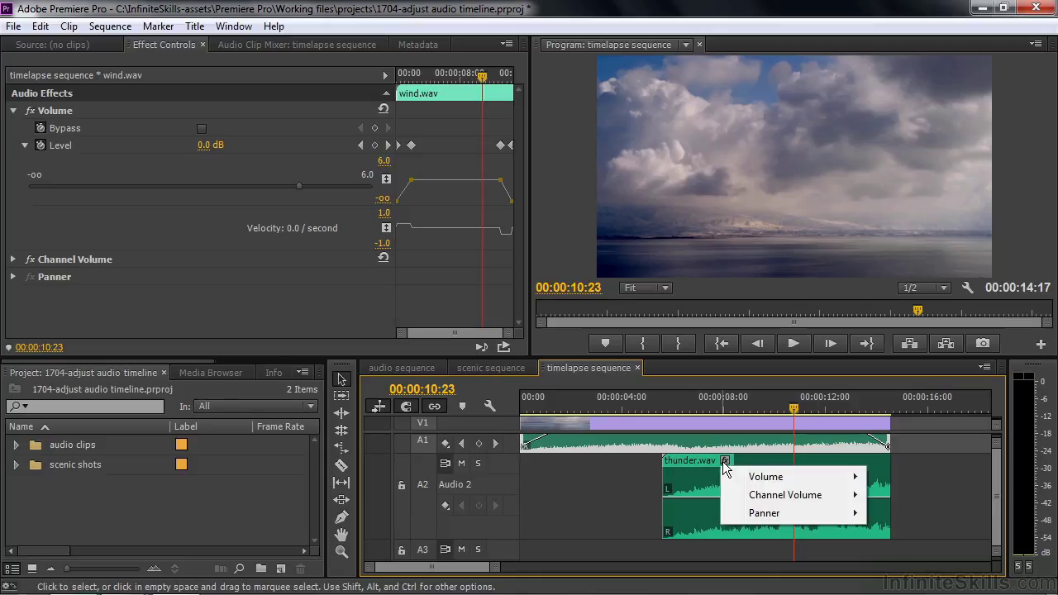
{"action": "mouse_move", "coordinate": [748, 517]}
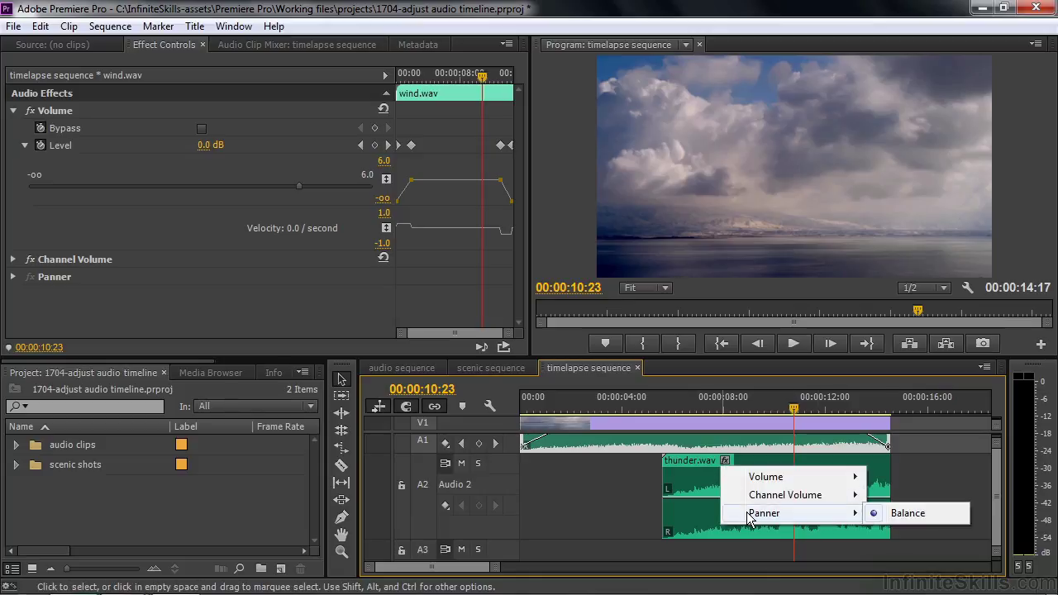
{"action": "left_click", "coordinate": [720, 506]}
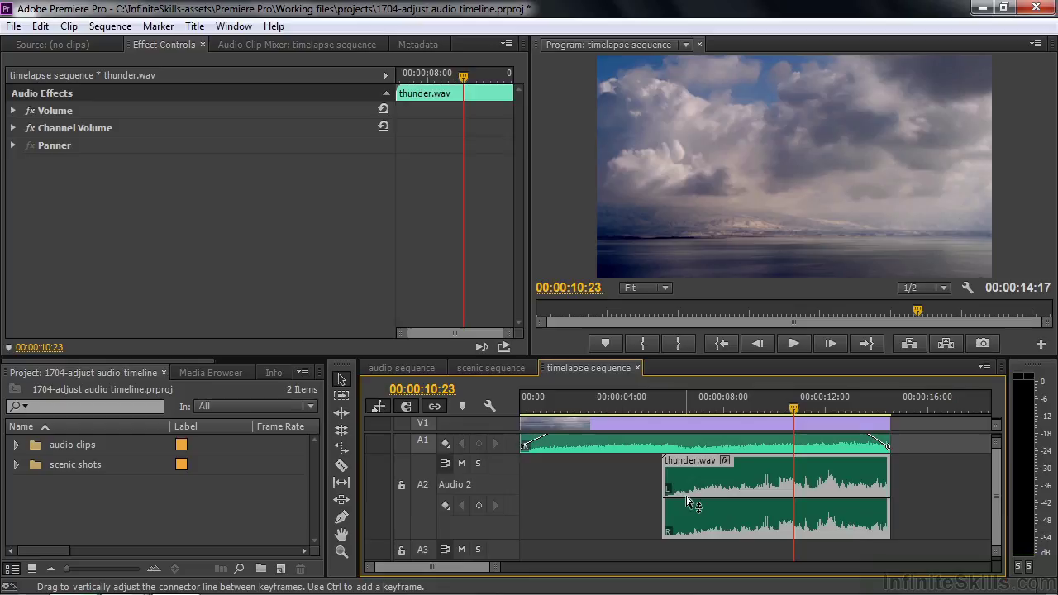
Add Balance keyframes to thunder.wav that pan it from the right channel at its start to the left channel at its end
{"action": "left_click", "coordinate": [686, 496], "text": "ctrl"}
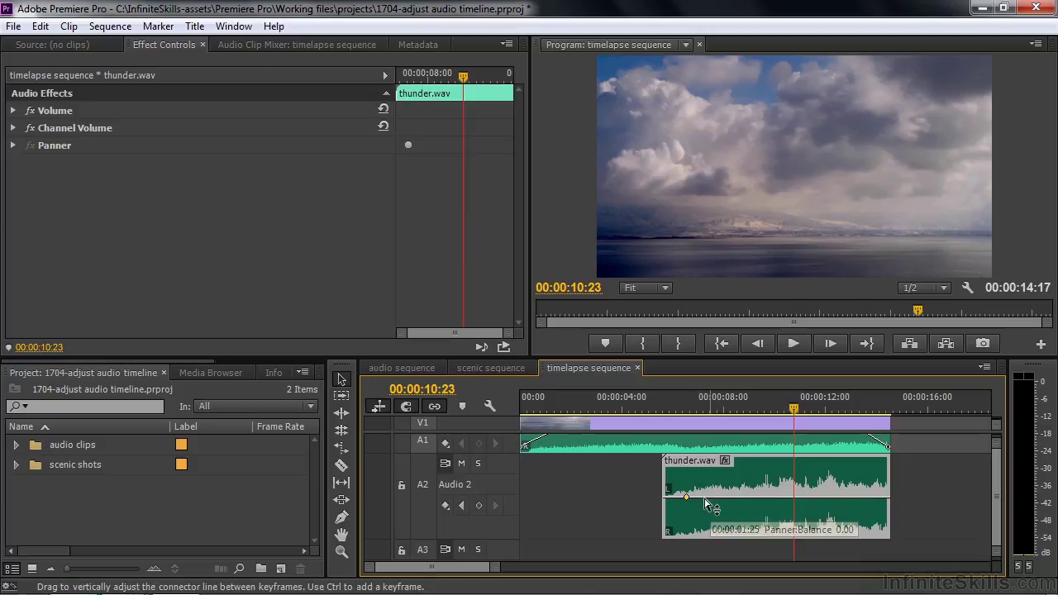
{"action": "left_click_drag", "start_coordinate": [686, 498], "coordinate": [667, 532]}
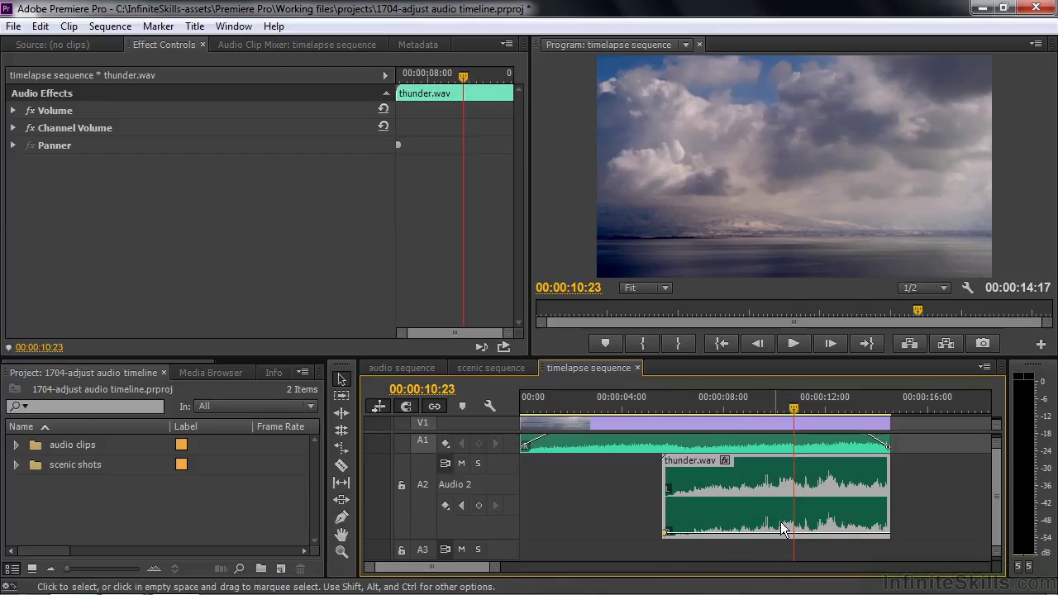
{"action": "left_click", "coordinate": [861, 537], "text": "ctrl"}
{"action": "left_click_drag", "start_coordinate": [861, 537], "coordinate": [889, 461]}
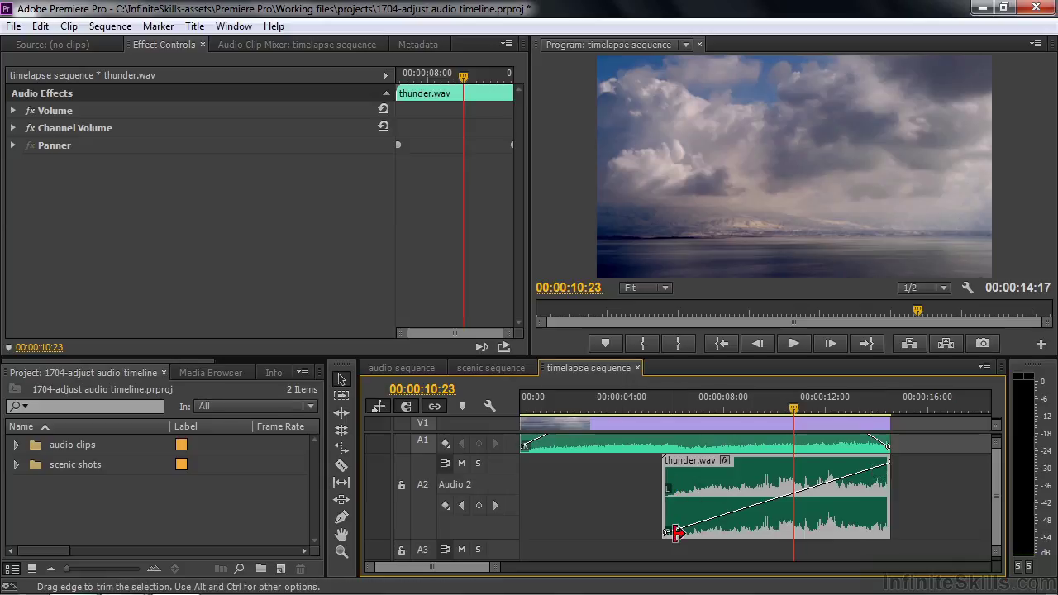
Solo Audio 2 and play the sequence from 00:00:05:21 to hear the thunder pan across the channels
{"action": "left_click", "coordinate": [478, 463]}
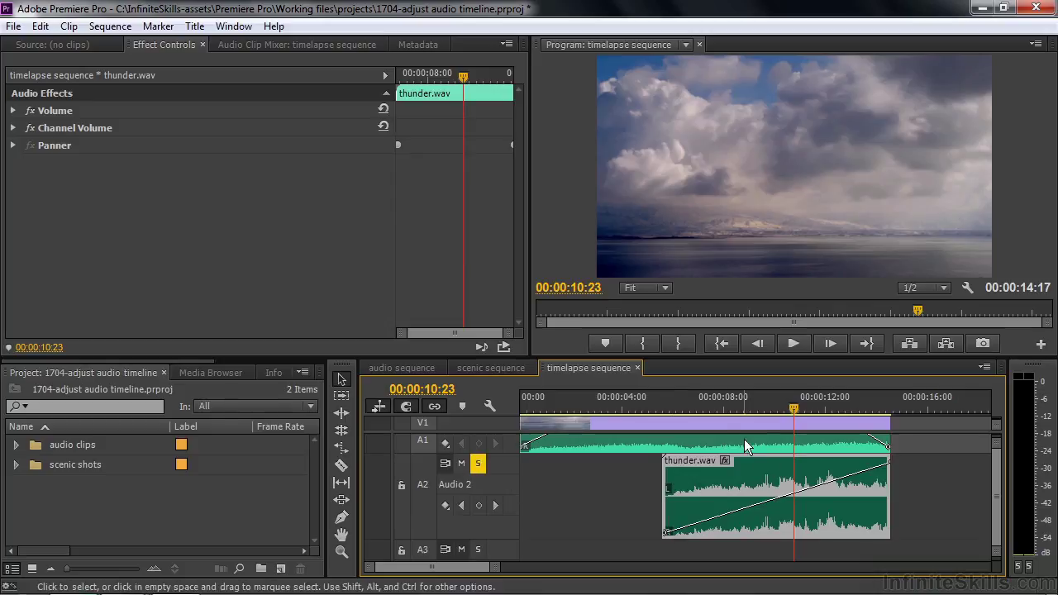
{"action": "left_click", "coordinate": [666, 407]}
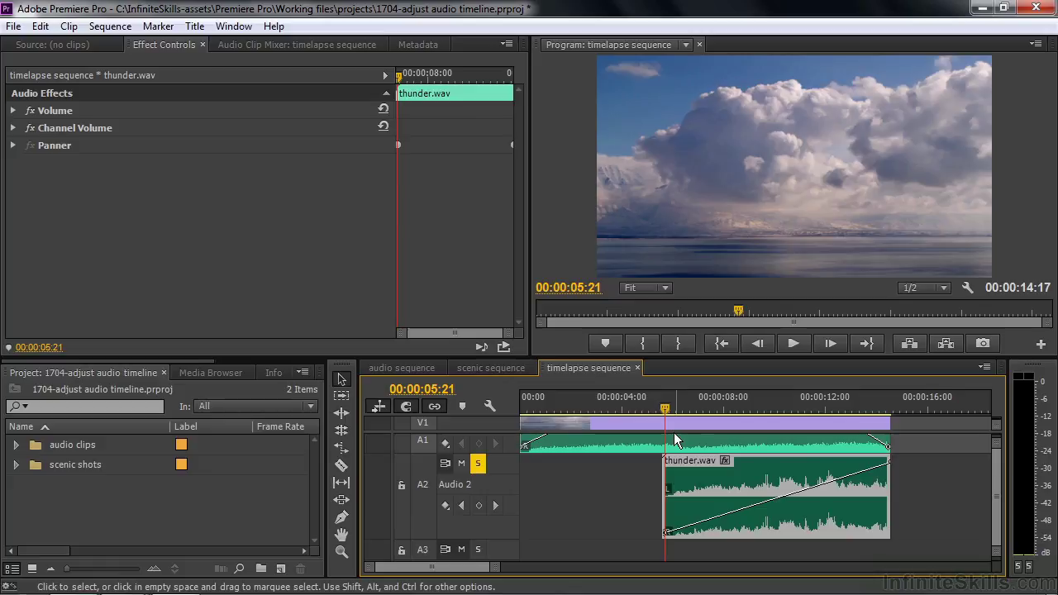
{"action": "key", "text": "space"}
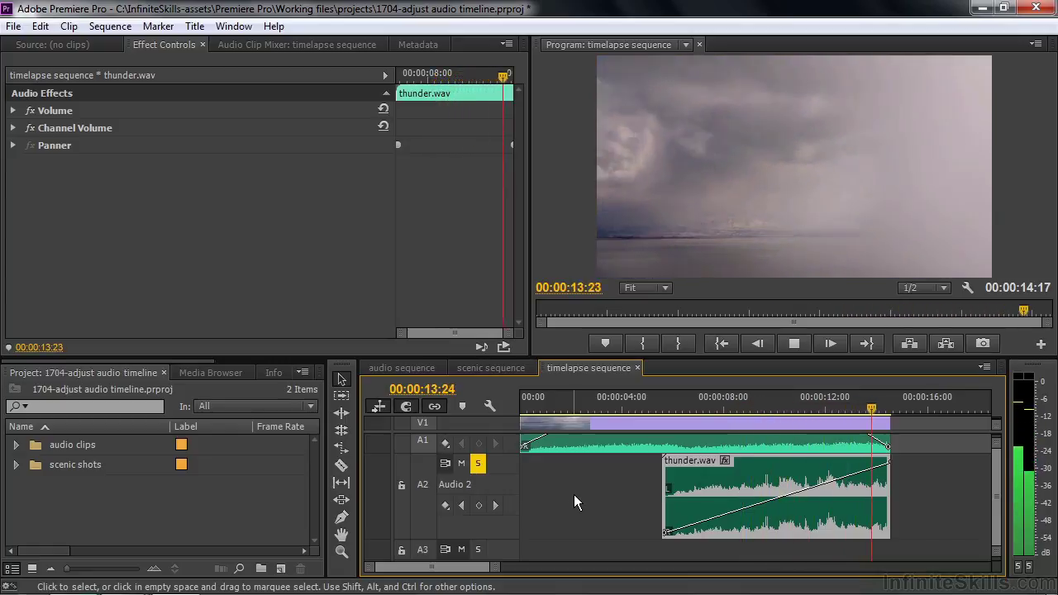
{"action": "key", "text": "space"}
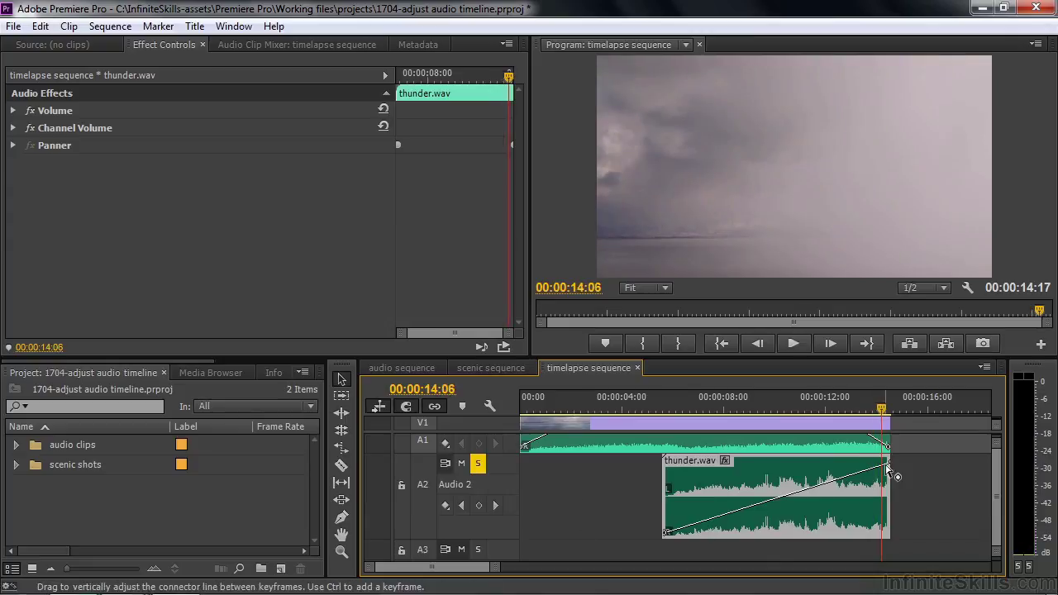
Move the two Balance keyframes on thunder.wav inward from the clip ends, placing the first at about 00:00:07:17 with a balance of +100
{"action": "left_click_drag", "start_coordinate": [890, 465], "coordinate": [844, 464]}
{"action": "left_click_drag", "start_coordinate": [666, 532], "coordinate": [713, 531]}
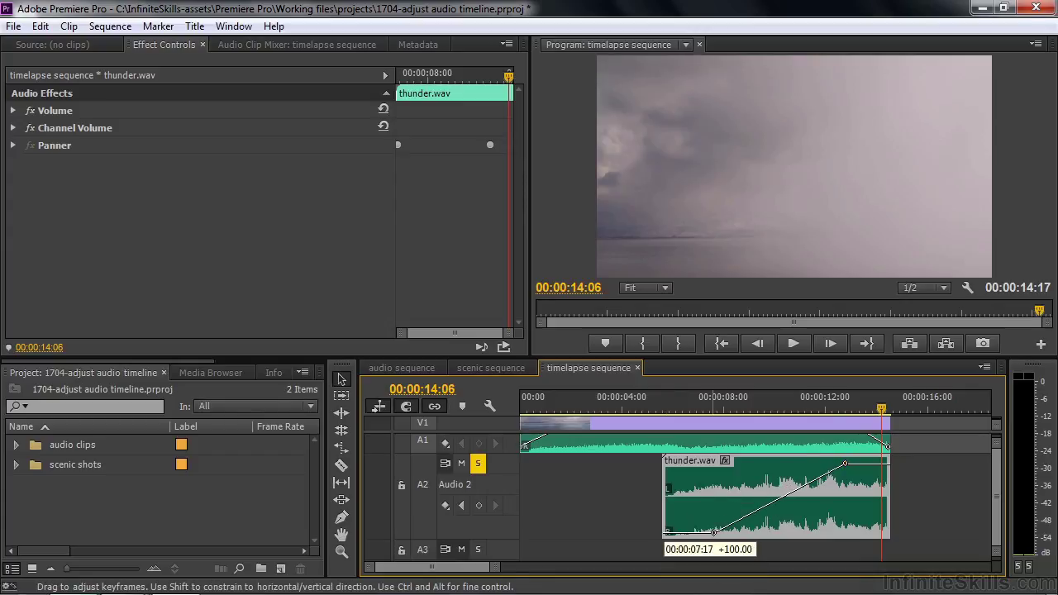
{"action": "left_click_drag", "start_coordinate": [713, 531], "coordinate": [713, 531]}
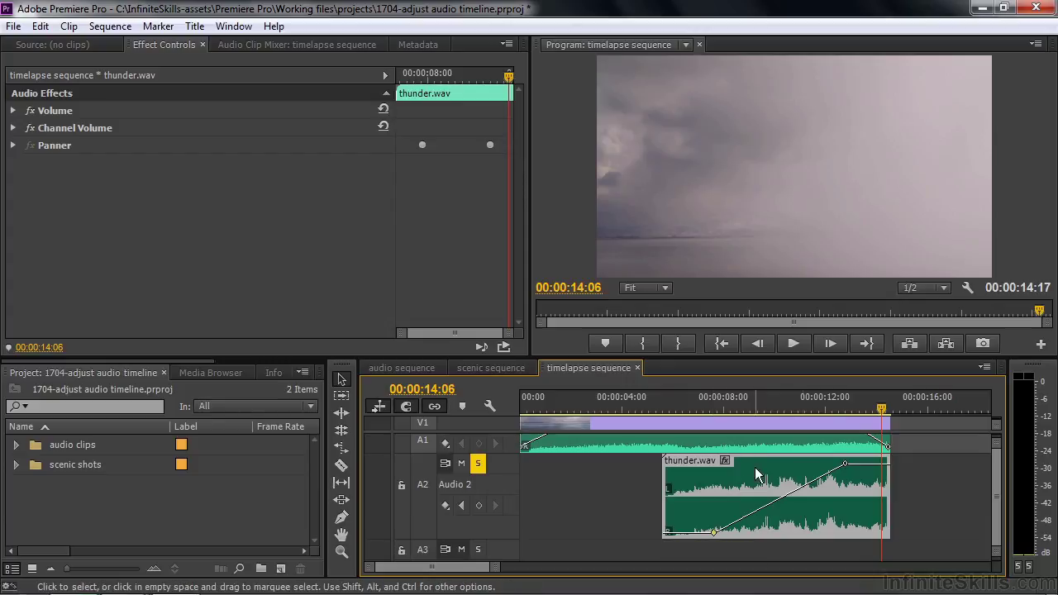
Show the Volume Level keyframes on thunder.wav and add two that fade it out from 00:00:13:14 to the clip's end
{"action": "left_click", "coordinate": [725, 460]}
{"action": "mouse_move", "coordinate": [758, 483]}
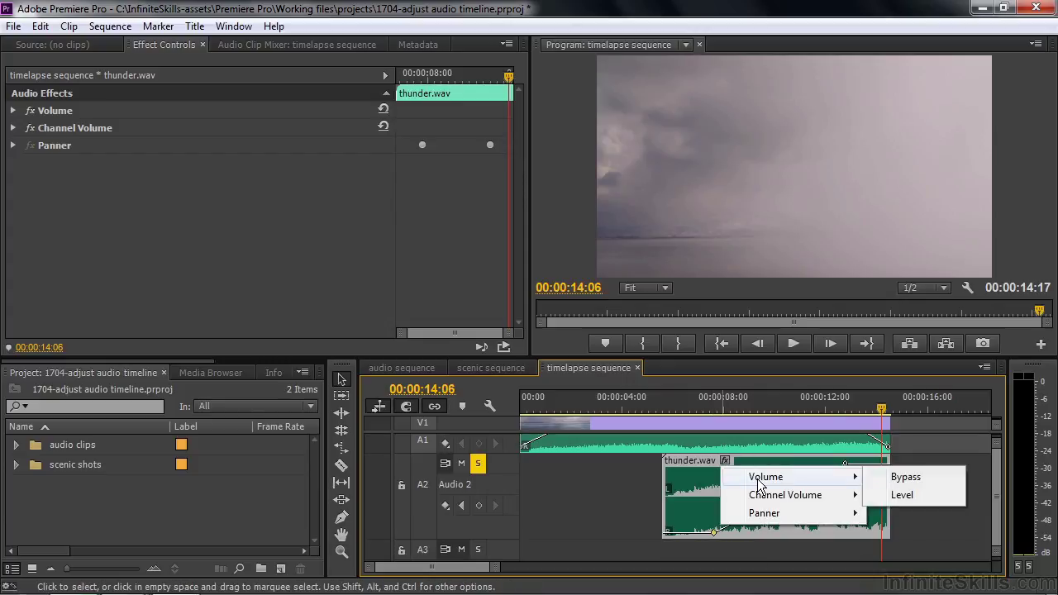
{"action": "left_click", "coordinate": [901, 496]}
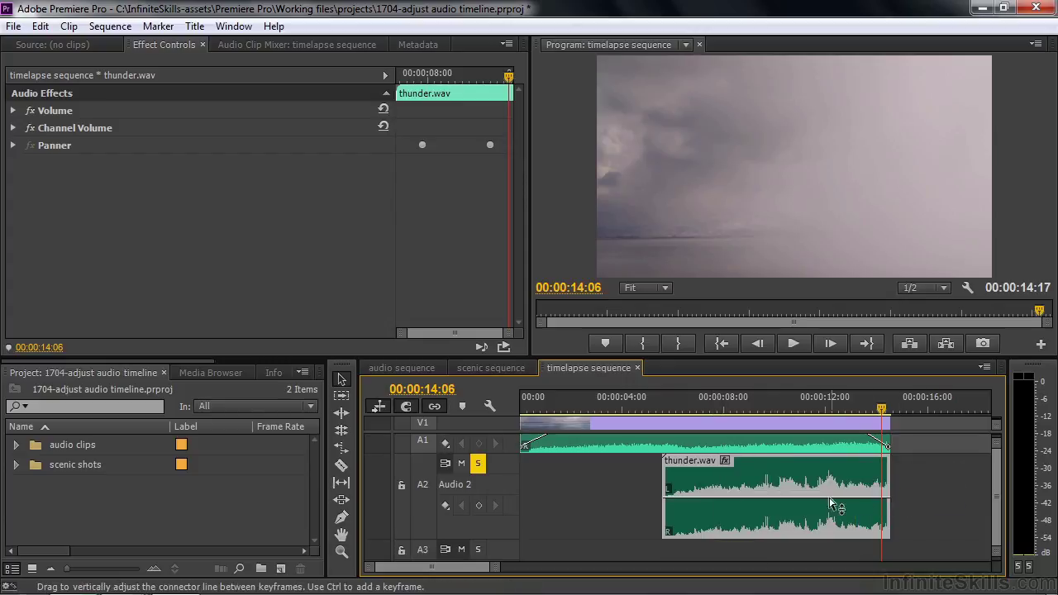
{"action": "mouse_move", "coordinate": [681, 500]}
{"action": "left_click", "coordinate": [881, 415]}
{"action": "left_click_drag", "start_coordinate": [882, 415], "coordinate": [865, 414]}
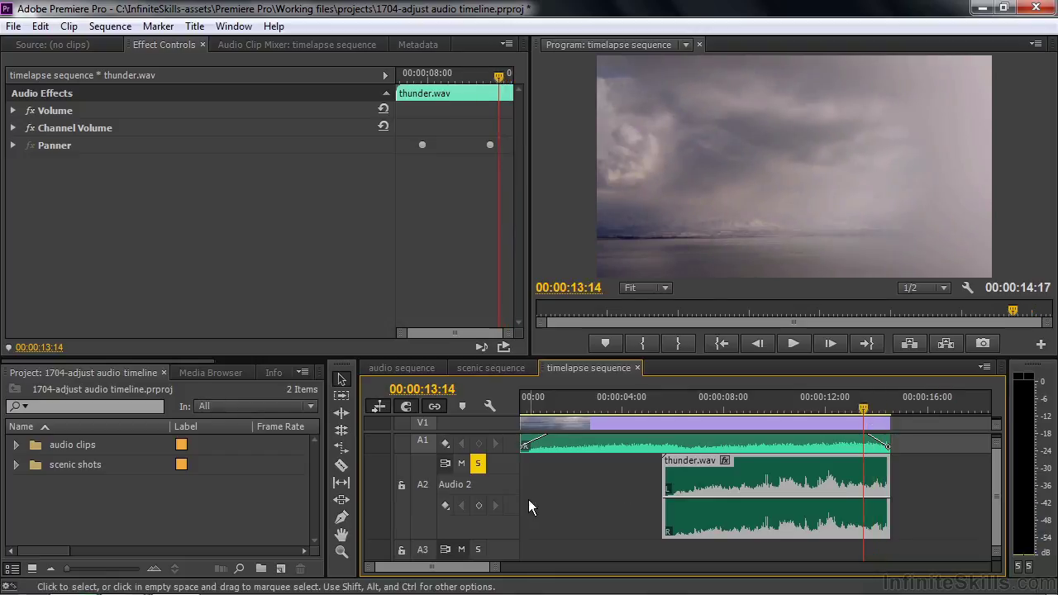
{"action": "left_click", "coordinate": [479, 505]}
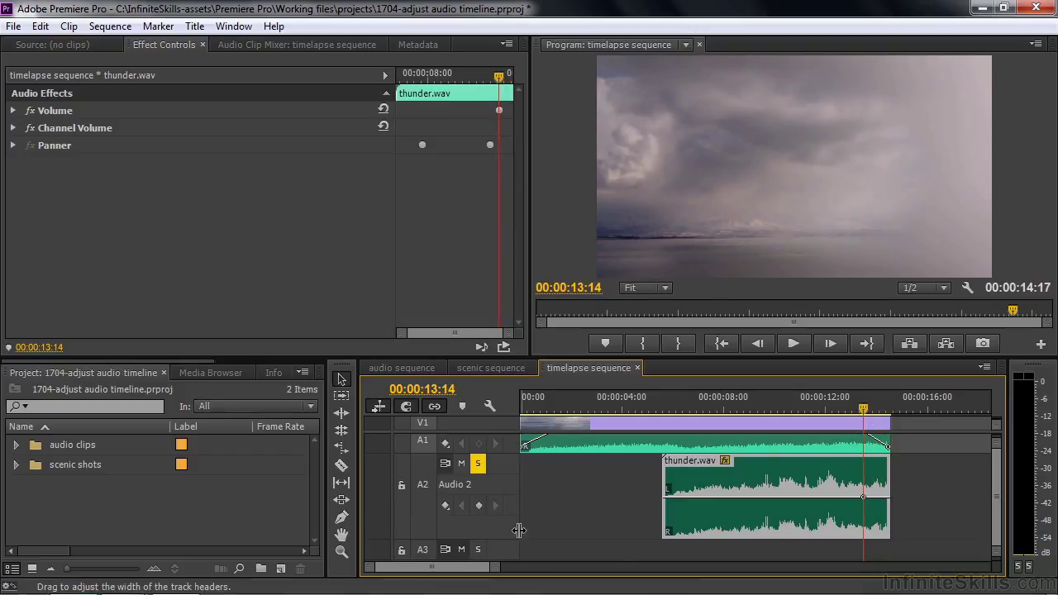
{"action": "left_click", "coordinate": [878, 411]}
{"action": "left_click", "coordinate": [478, 505]}
{"action": "left_click_drag", "start_coordinate": [879, 498], "coordinate": [883, 536]}
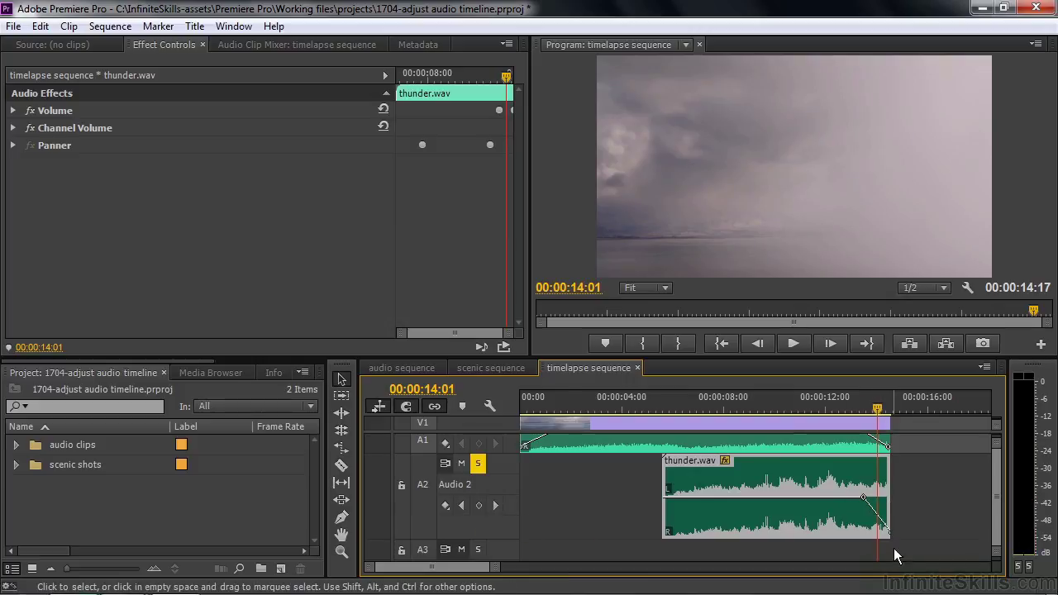
Play the last part of the timelapse sequence to hear the thunder fade out
{"action": "left_click", "coordinate": [864, 400]}
{"action": "key", "text": "space"}
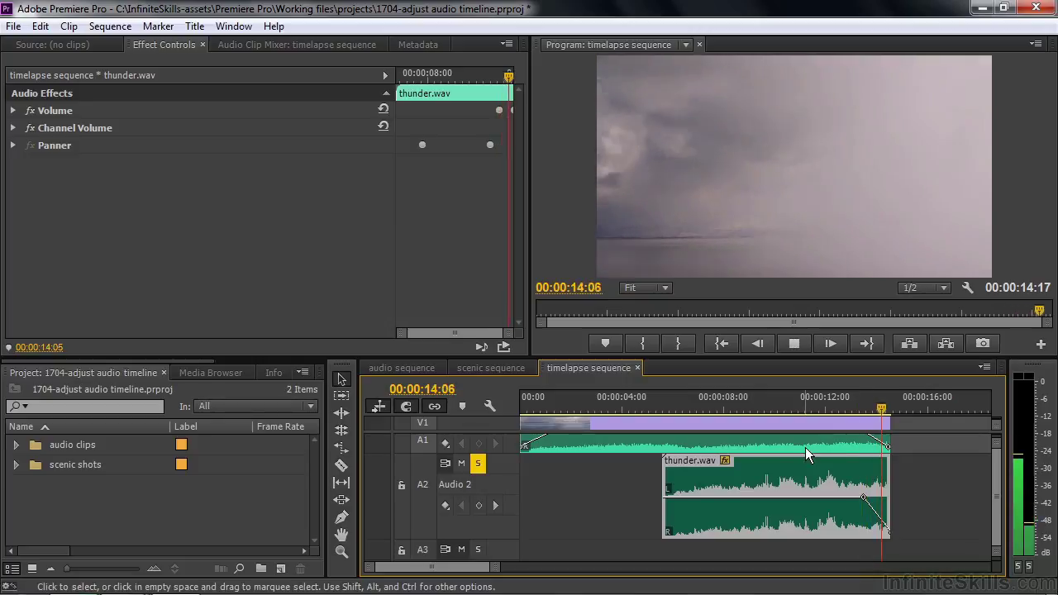
{"action": "key", "text": "space"}
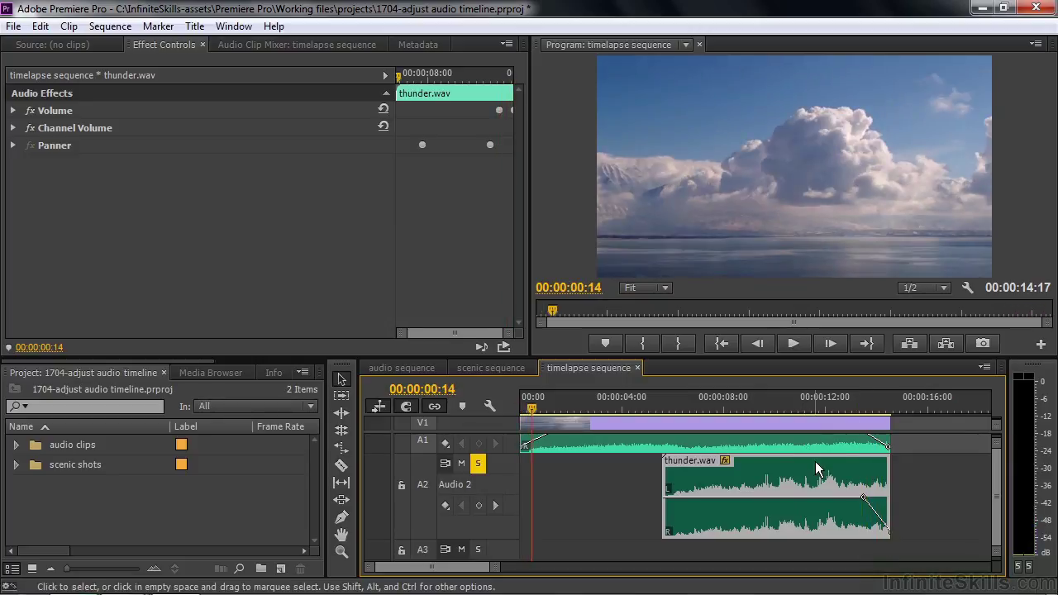